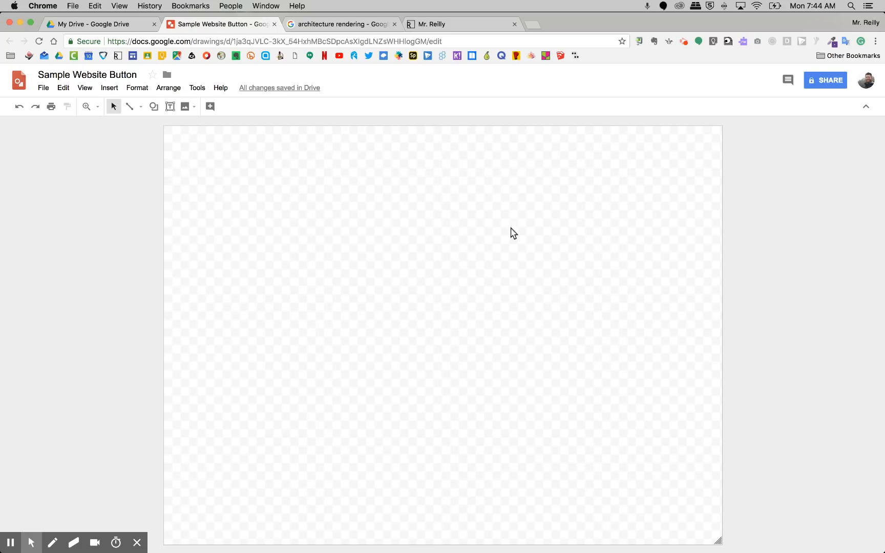
Step: Switch to the Mr. Reilly website and open its home page in the Google Sites editor
click(468, 24)
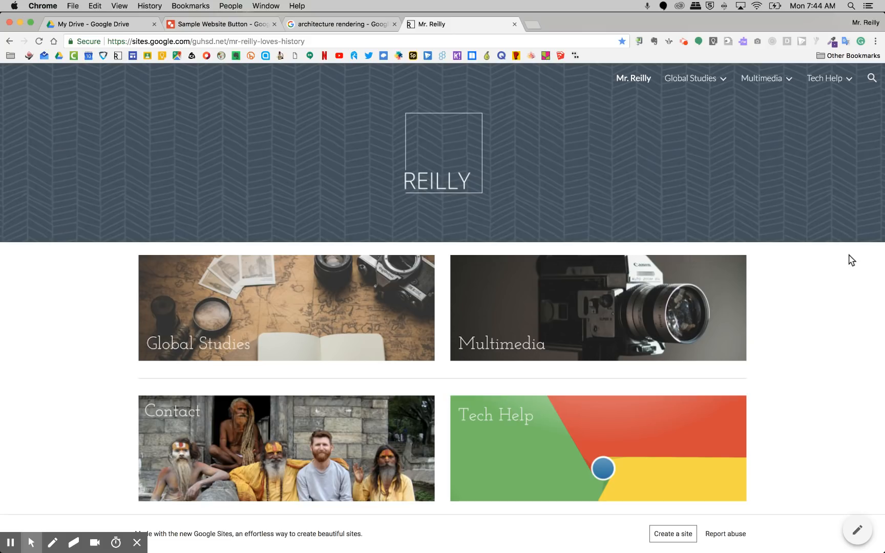
click(856, 531)
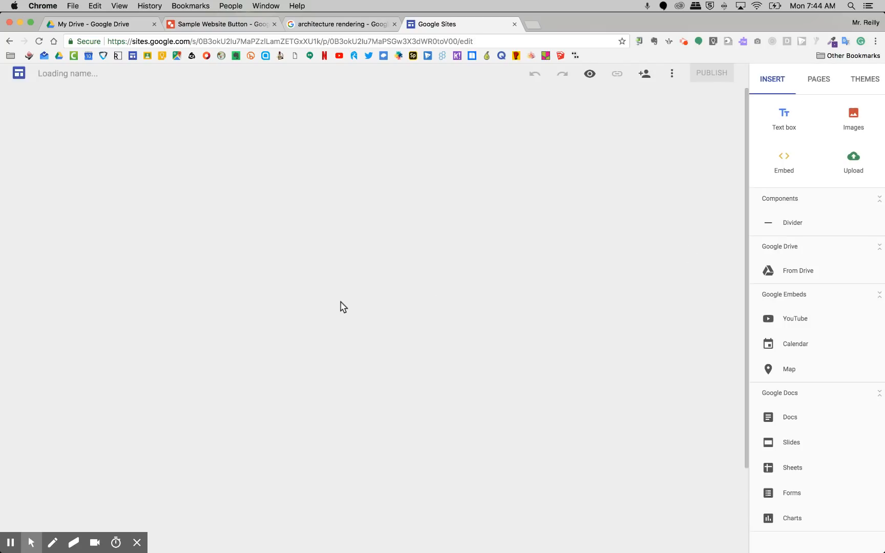
scroll(235, 340, down, 4)
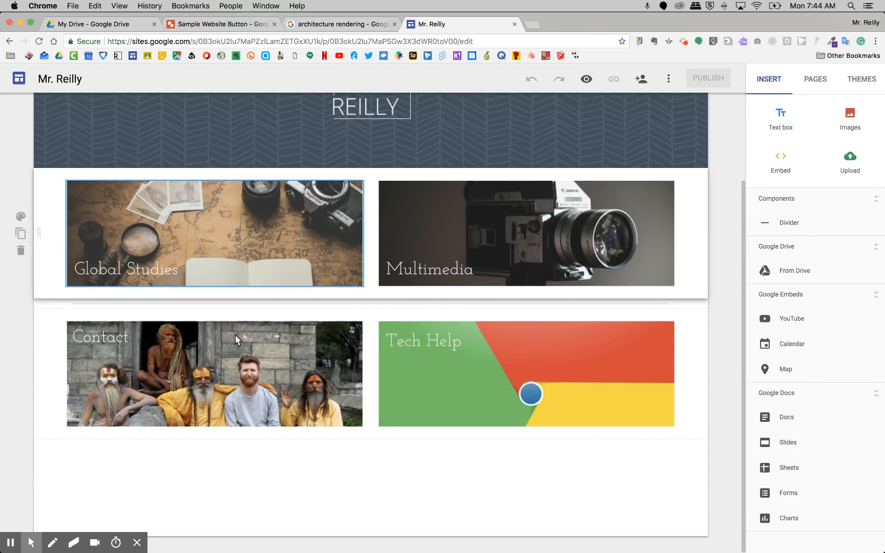
Step: Add a text box reading "Global Studies" in the empty area below the Contact and Tech Help images
double_click(137, 484)
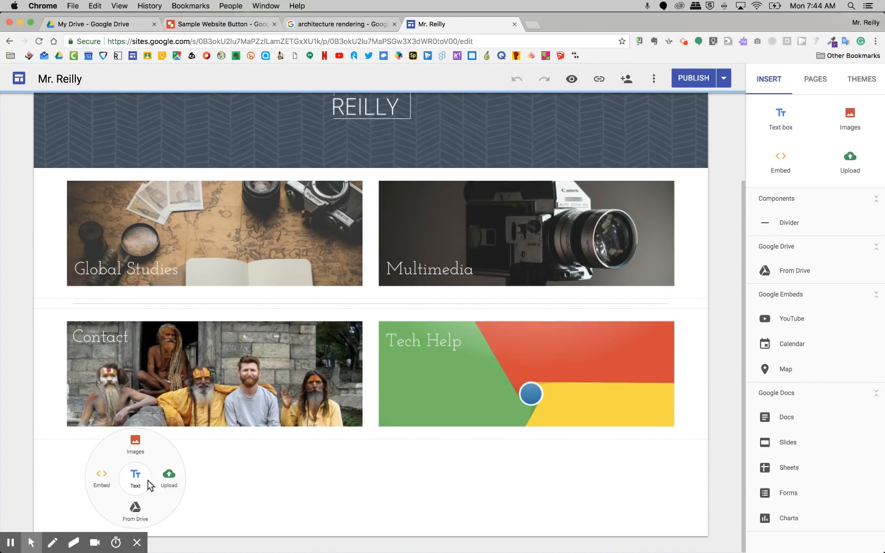
click(135, 479)
text(Global Studies)
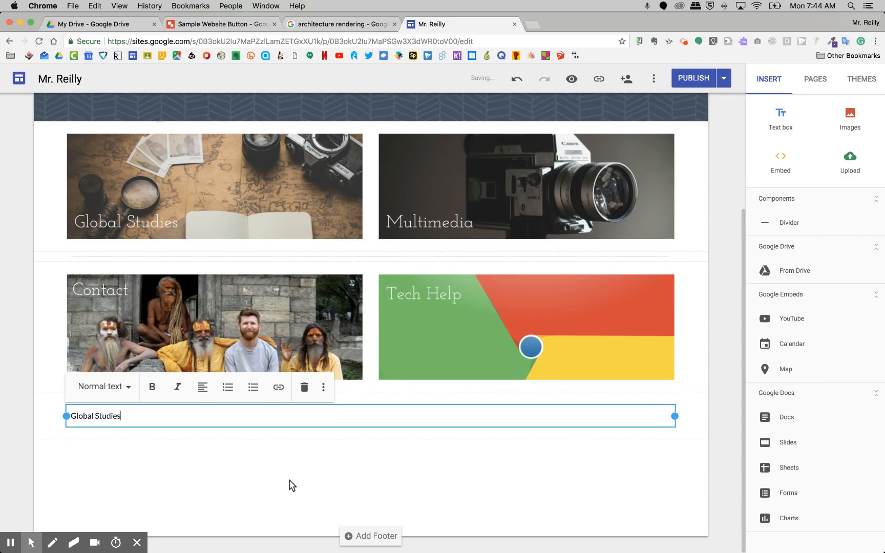
Step: Browse the site pages available as a link for the "Global Studies" text, and delete the section containing it
key(super+a)
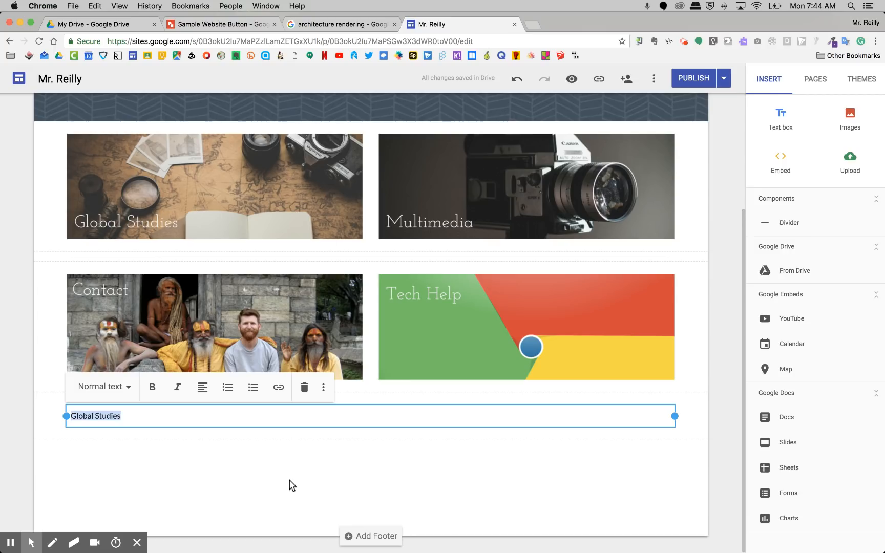
click(277, 387)
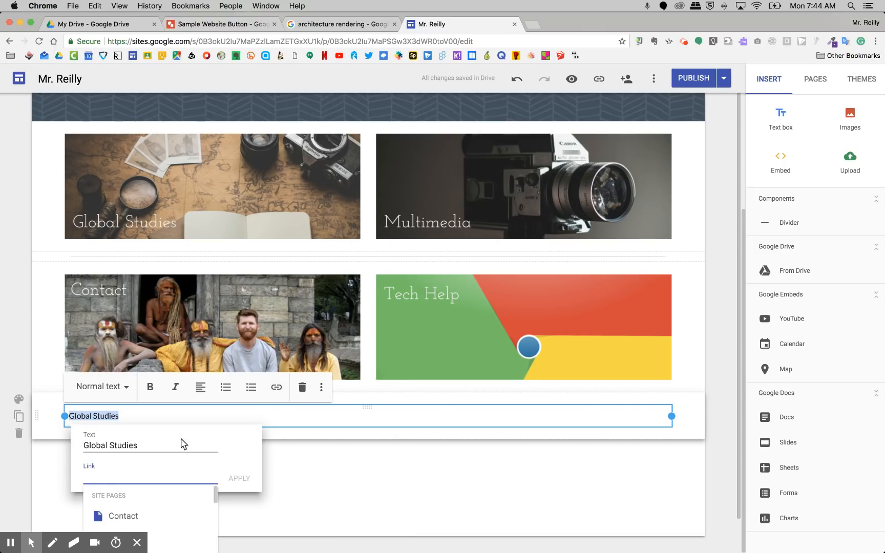
scroll(179, 443, down, 2)
scroll(164, 479, down, 3)
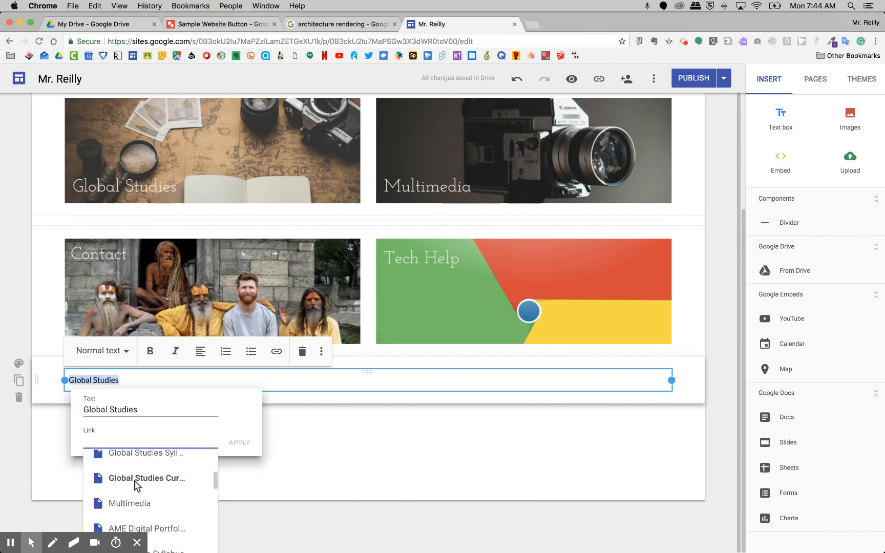
click(322, 457)
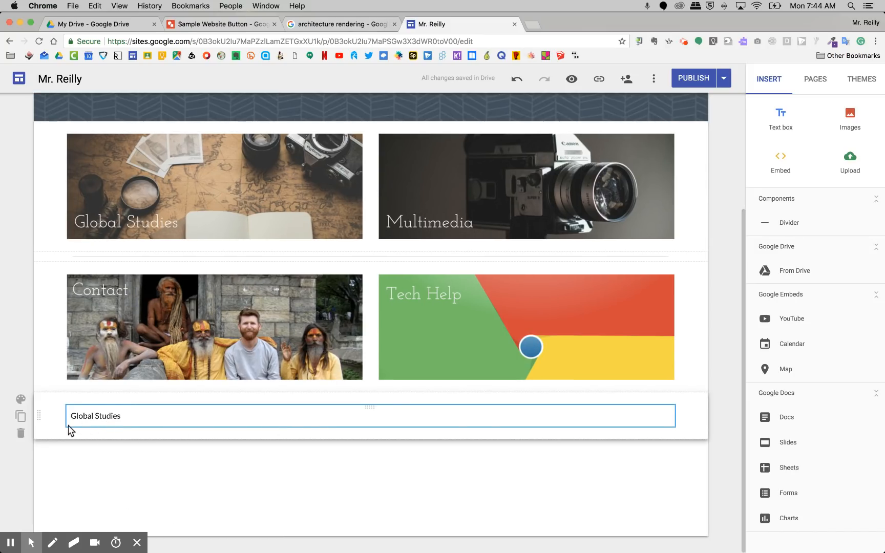
click(21, 433)
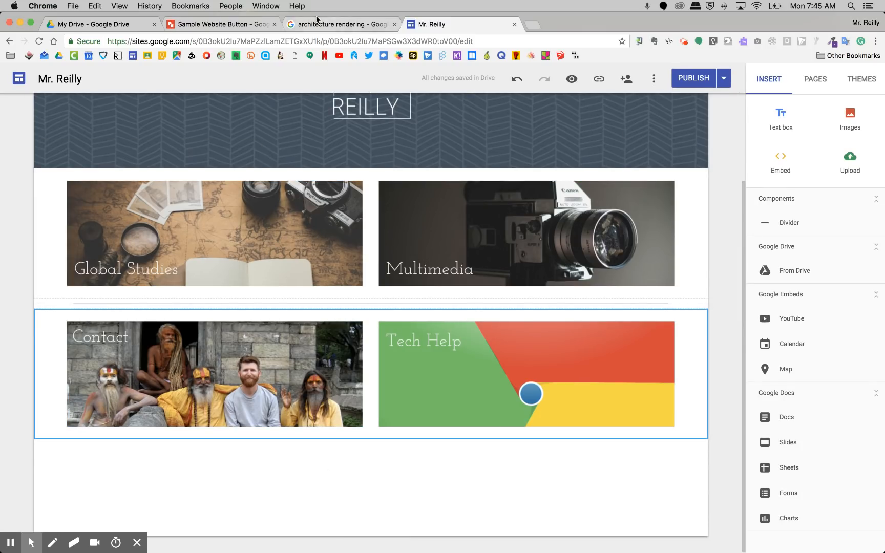
Step: Open the site's Global Studies page in the editor and examine the buttons in its Resources section
click(231, 24)
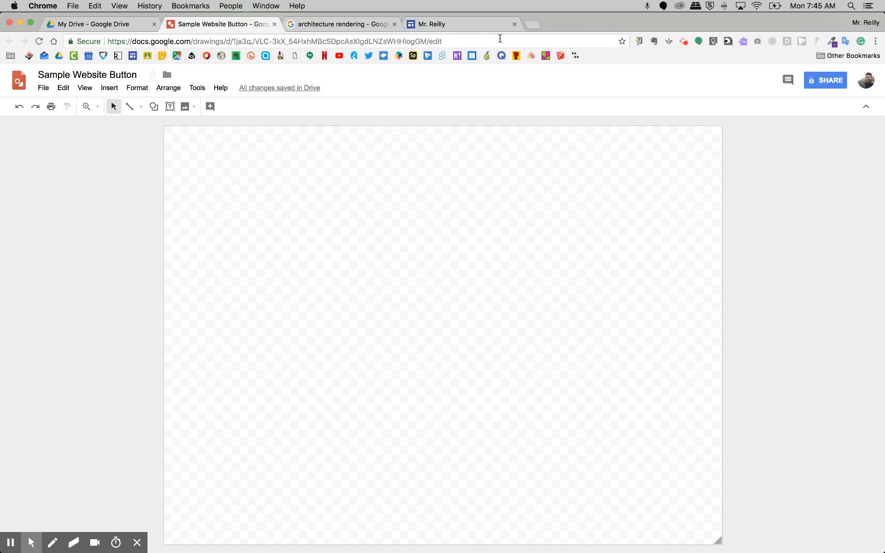
click(449, 26)
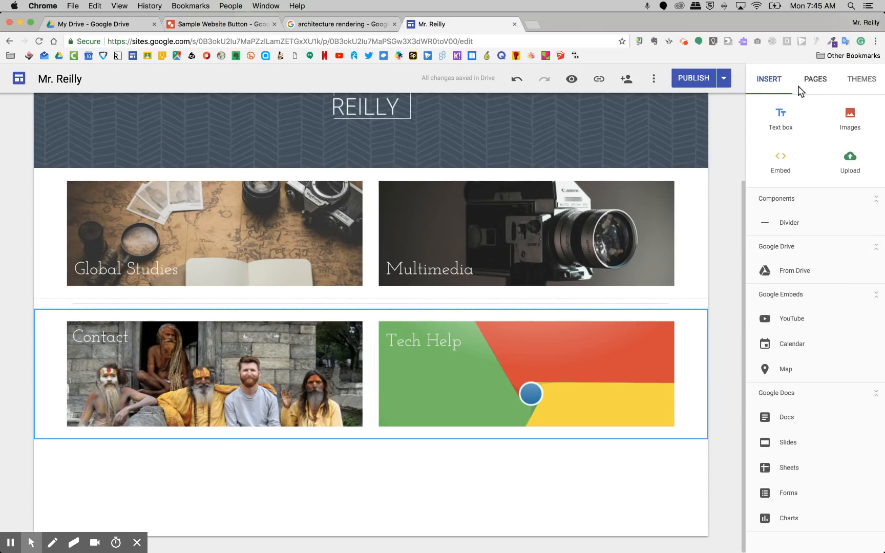
click(812, 82)
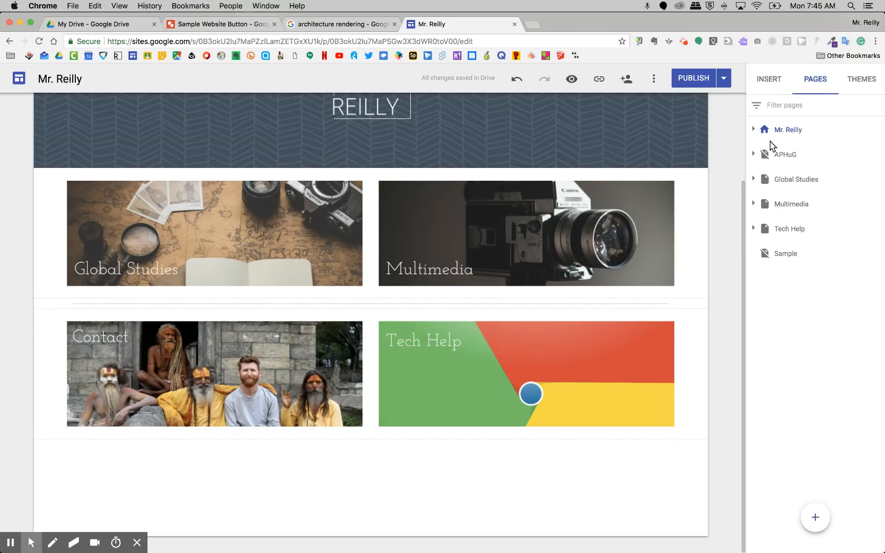
click(783, 179)
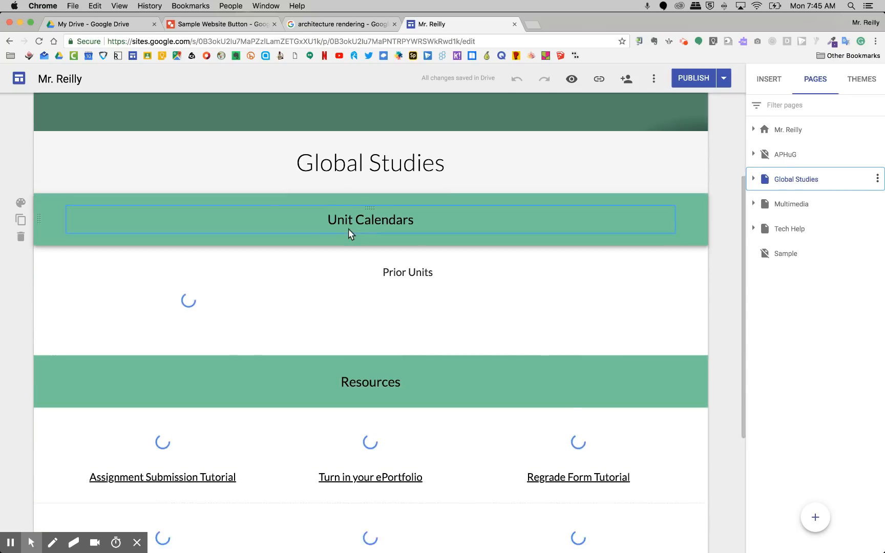
scroll(322, 283, down, 2)
scroll(320, 283, down, 5)
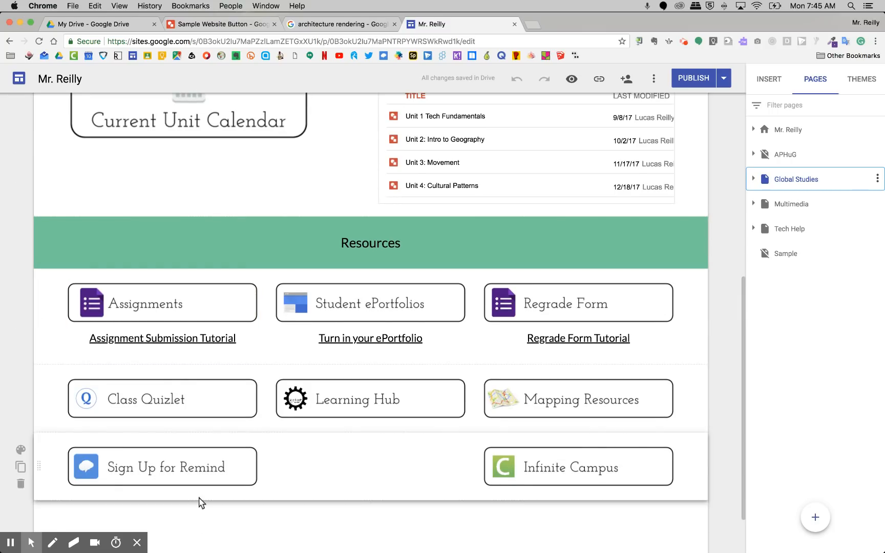
Step: Switch to the Sample Website Button drawing in Google Drawings and enter a custom page size of 2 × 2 inches
click(220, 24)
click(44, 89)
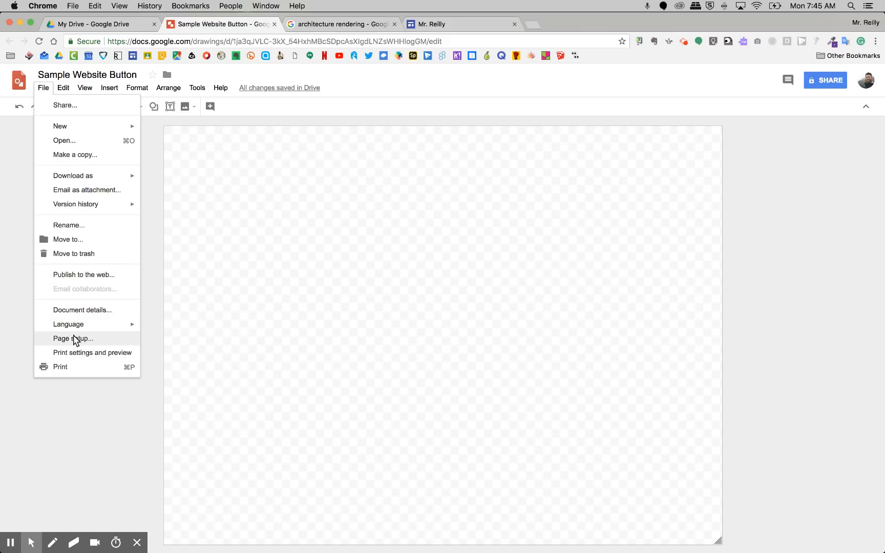
click(75, 339)
click(439, 309)
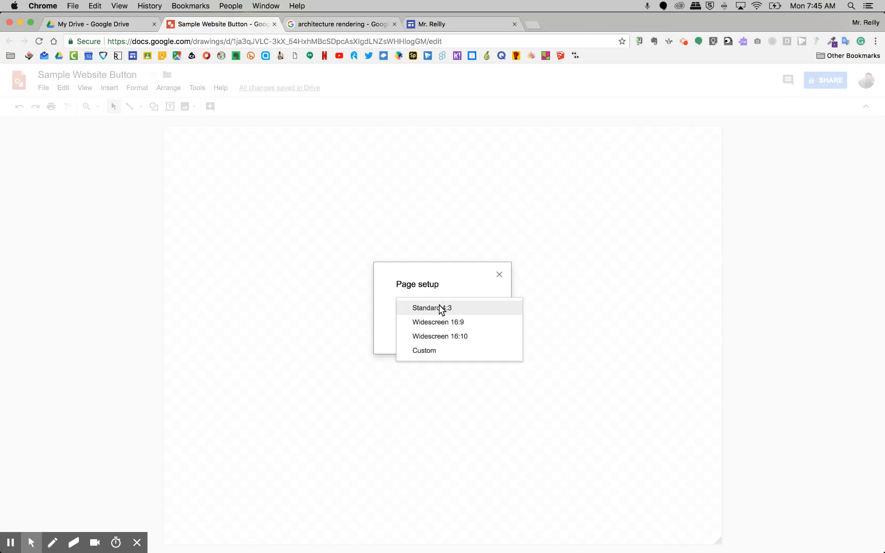
click(425, 351)
double_click(419, 326)
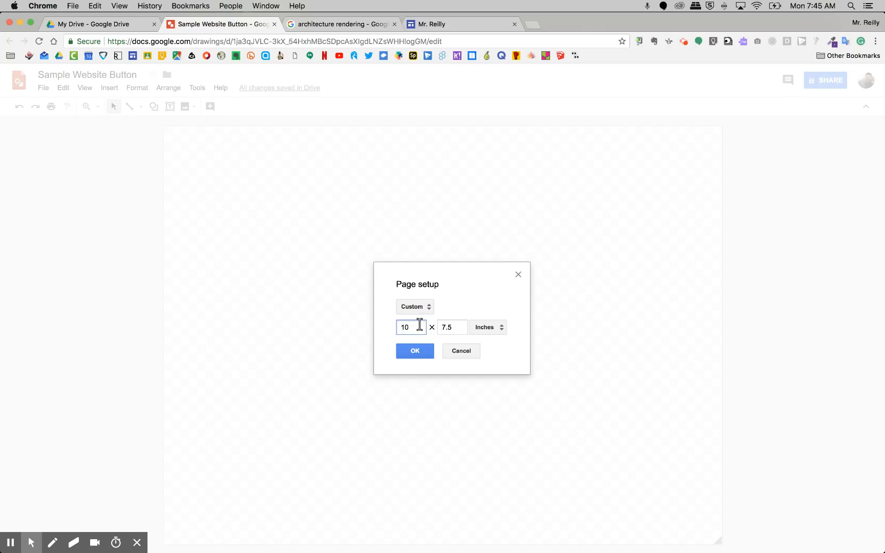
key(BackSpace)
text(2)
click(458, 328)
key(BackSpace)
key(BackSpace)
key(BackSpace)
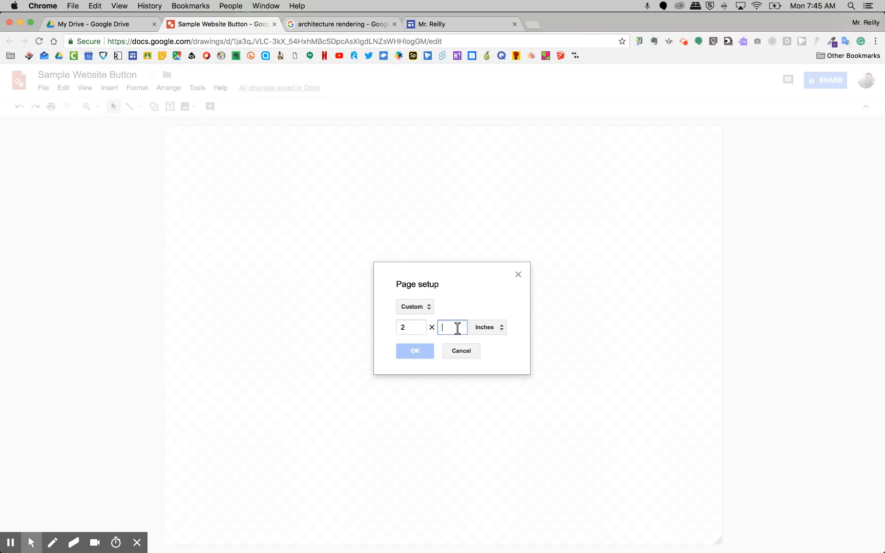
text(2)
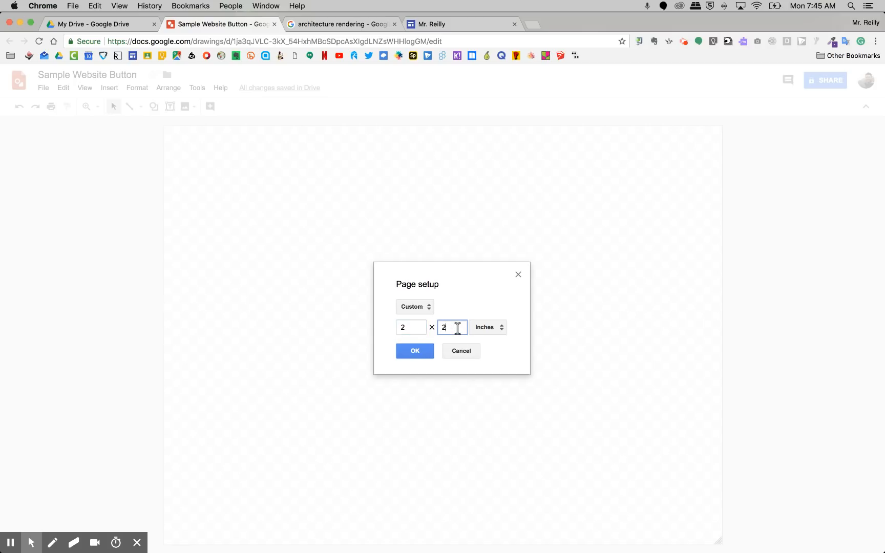
Step: Set the custom page width to 3 inches and apply the page setup
click(417, 330)
key(BackSpace)
text(2)
click(420, 330)
key(BackSpace)
text(3)
click(428, 353)
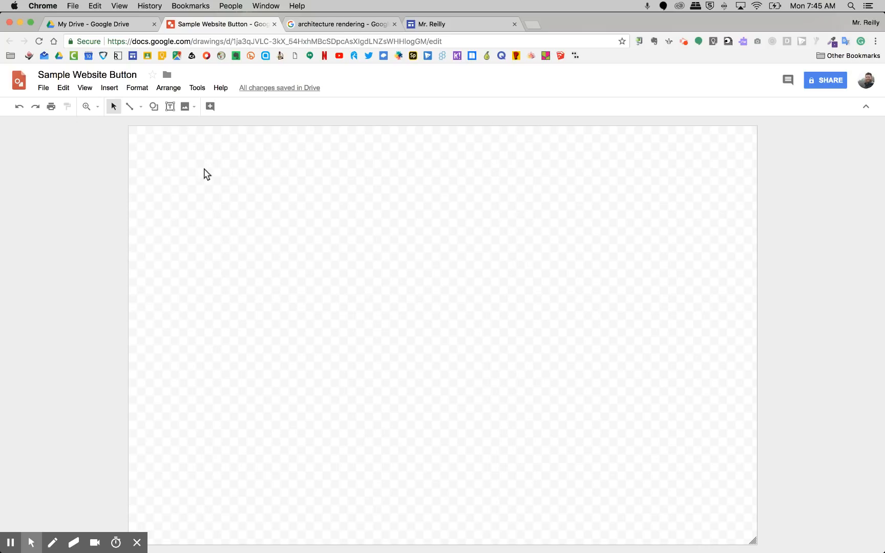
Step: Draw a rounded rectangle across nearly the full page width, centre it vertically and fill it with white
click(154, 108)
mouse_move(182, 128)
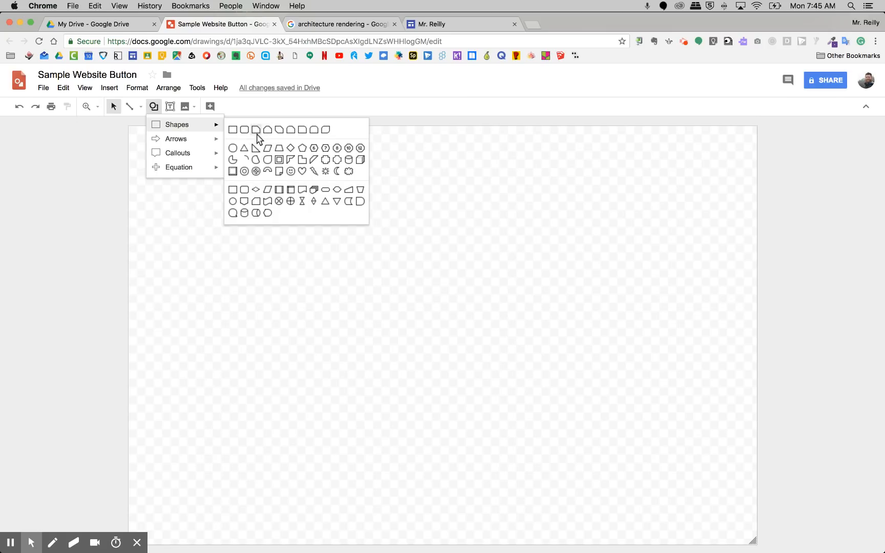
click(245, 131)
drag(148, 164, 743, 464)
drag(515, 313, 508, 327)
click(210, 106)
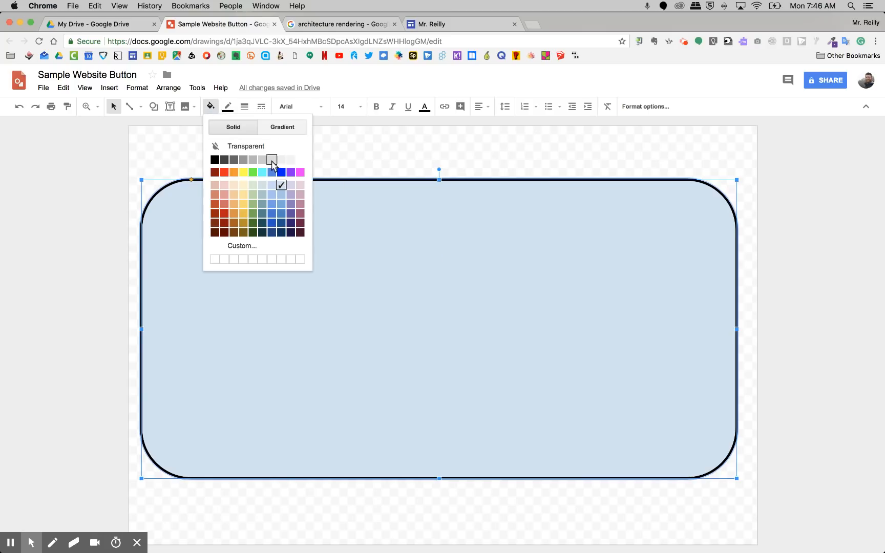
click(301, 162)
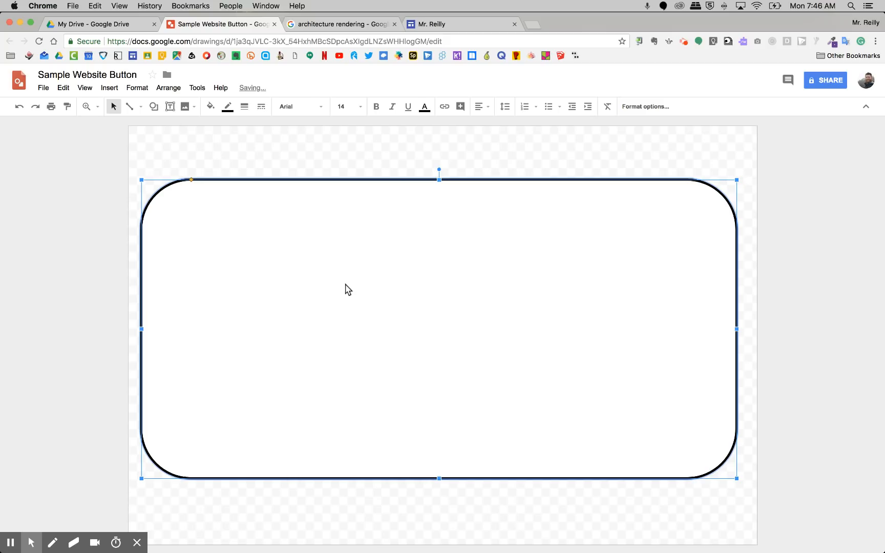
Step: Enter the text "Urban Planners Project" inside the rounded rectangle
click(439, 317)
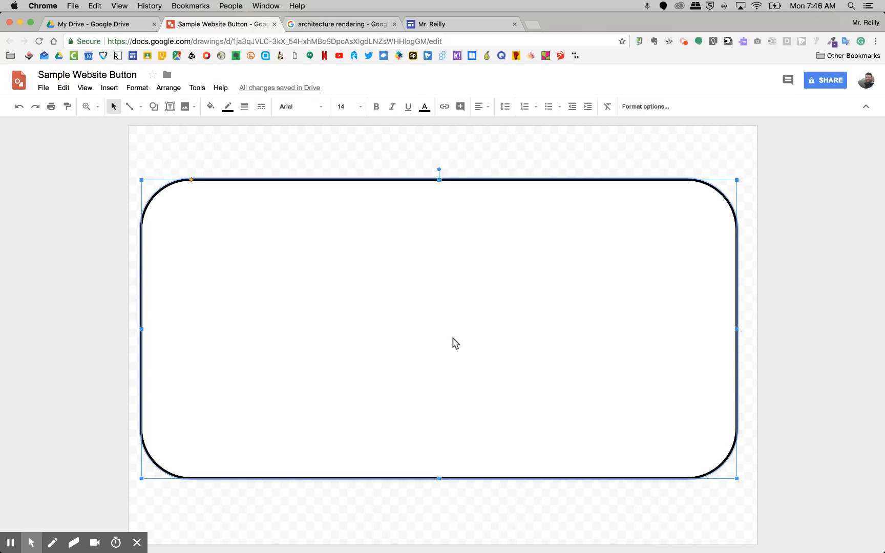
text(Urban P)
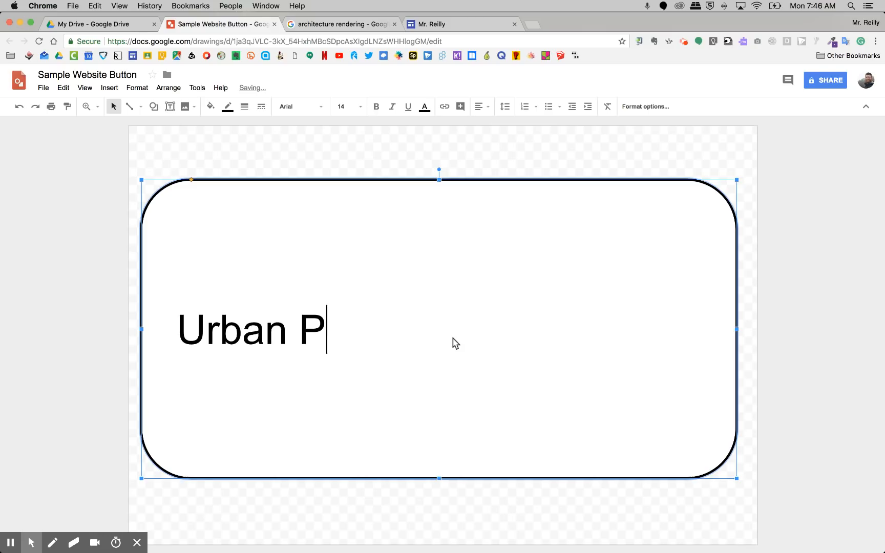
text(lanners )
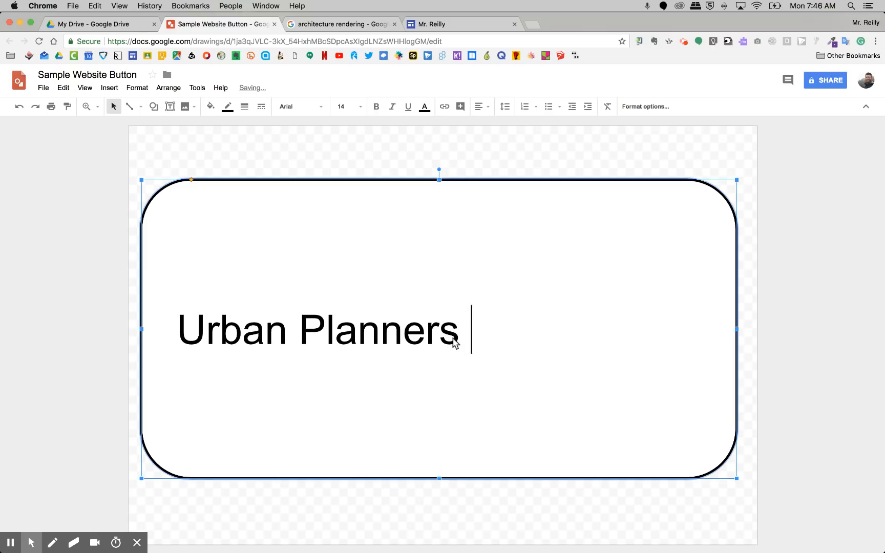
text(Project)
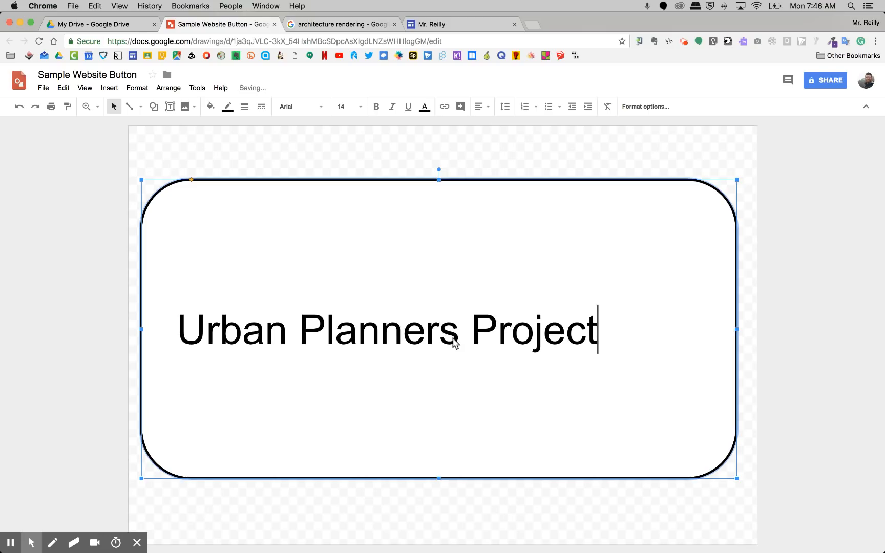
Step: Centre the "Urban Planners Project" text horizontally and change its font to Comfortaa
key(super+a)
click(480, 106)
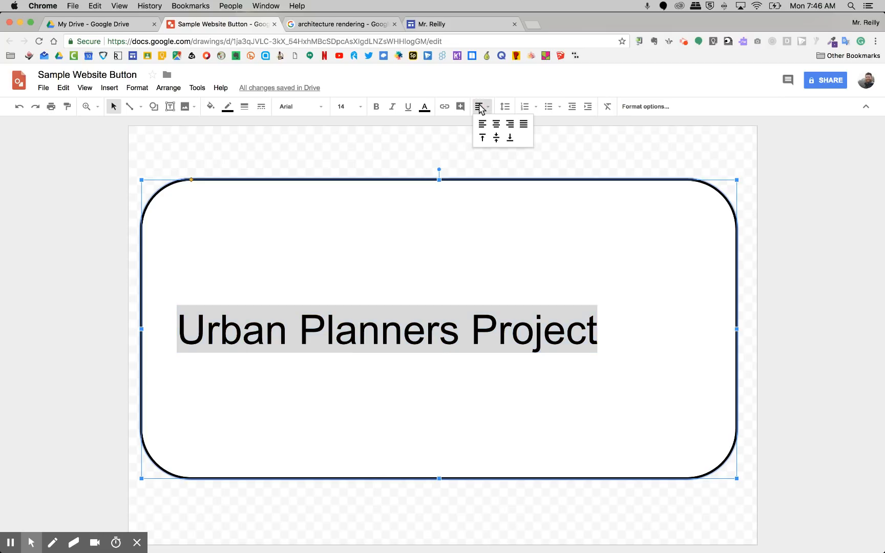
click(498, 123)
click(301, 107)
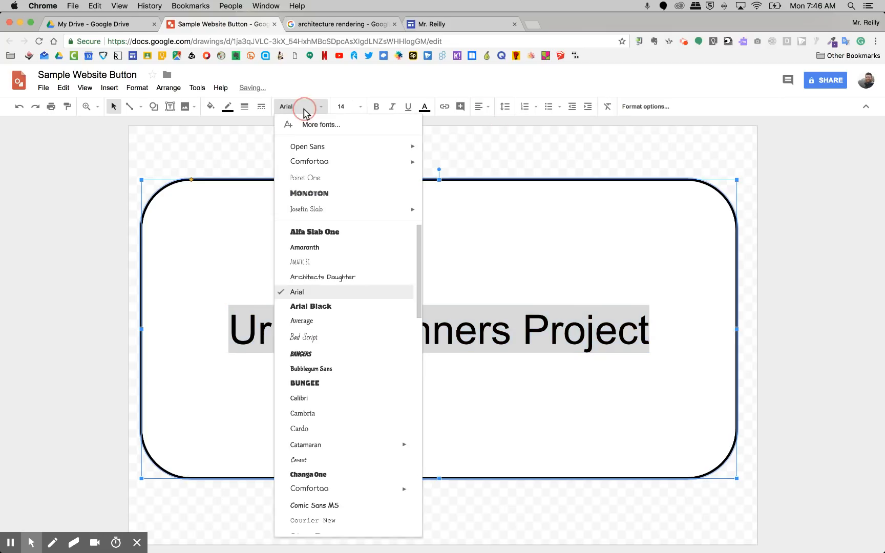
click(309, 161)
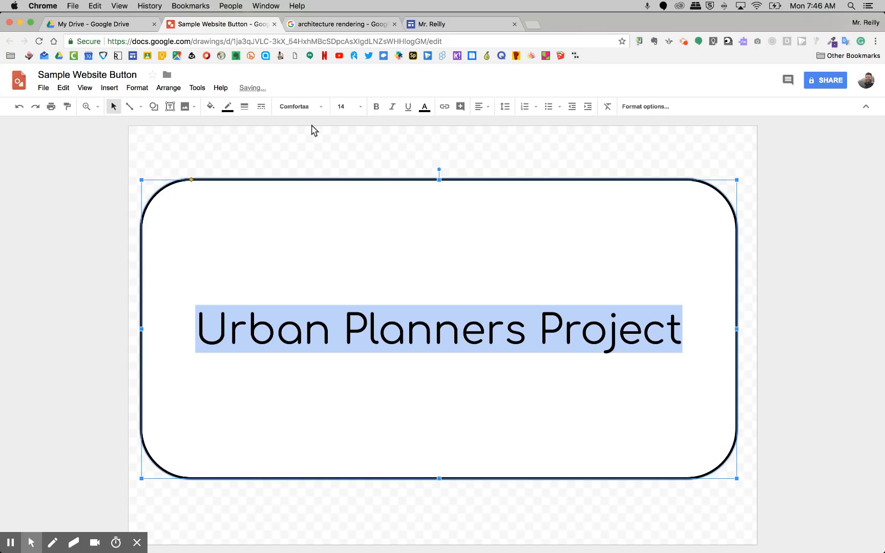
click(821, 168)
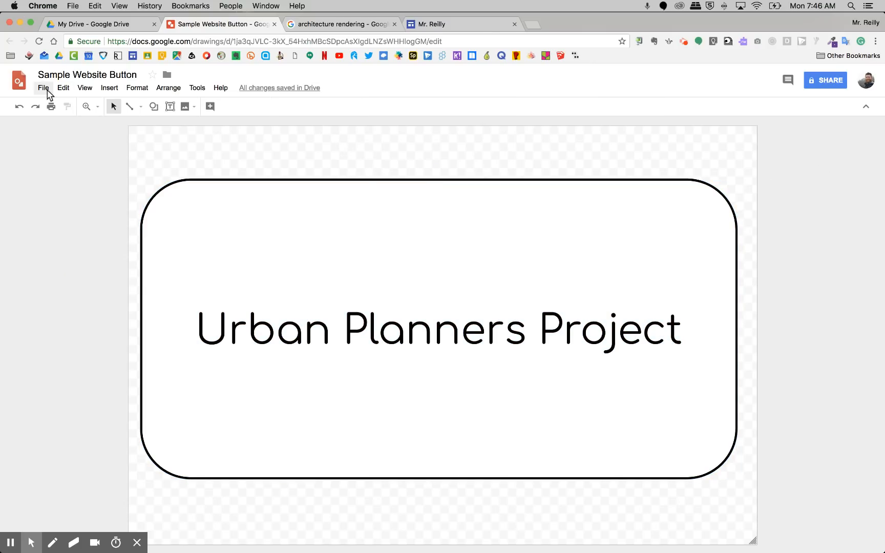
Step: Download the finished button drawing as a PNG image
click(43, 88)
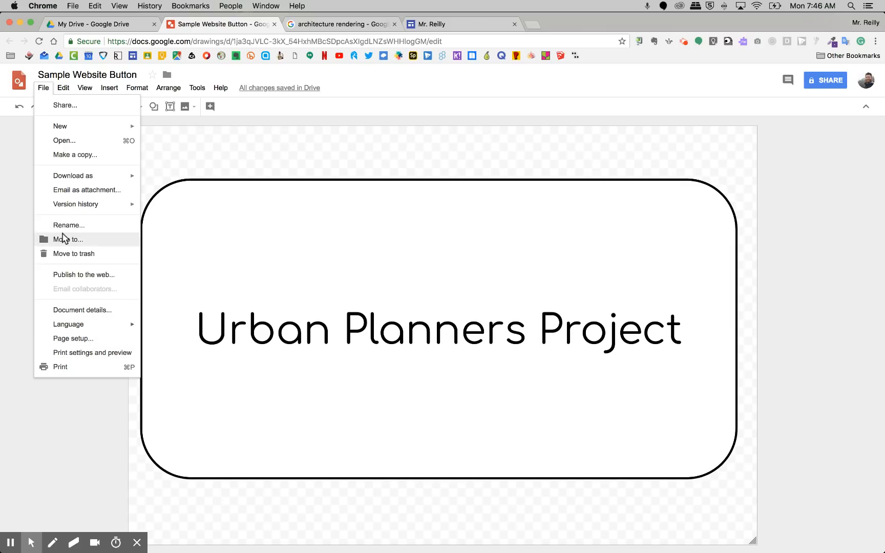
mouse_move(118, 177)
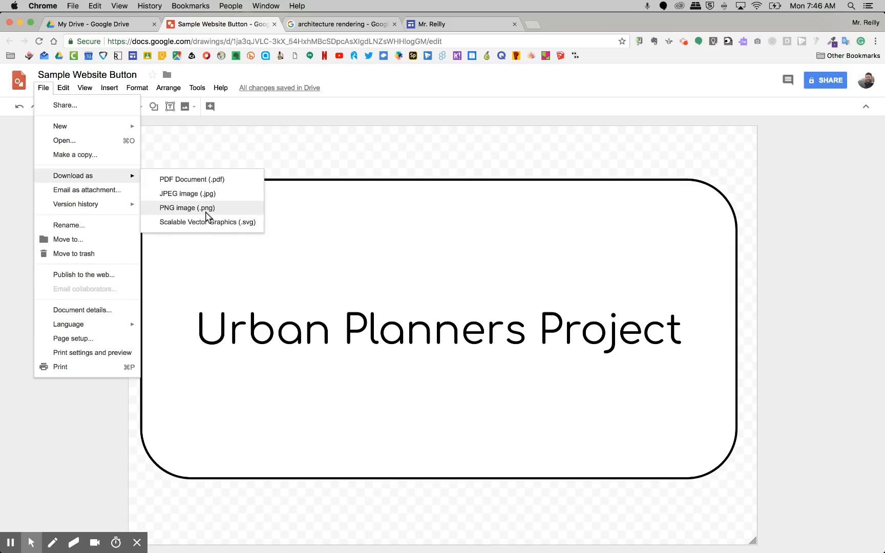
click(236, 214)
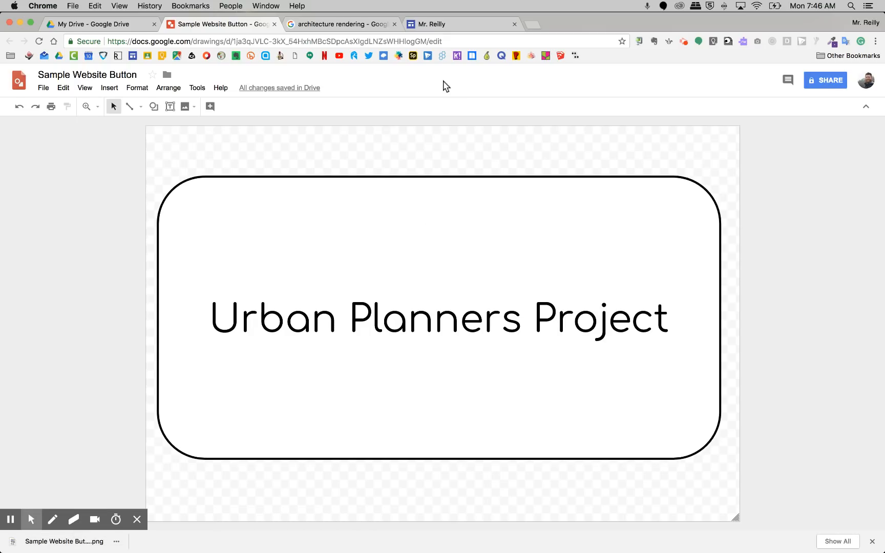
Step: Switch to the Google Sites editor, insert the downloaded Sample Website Button PNG below the resource buttons and shrink it
click(470, 24)
scroll(405, 296, down, 2)
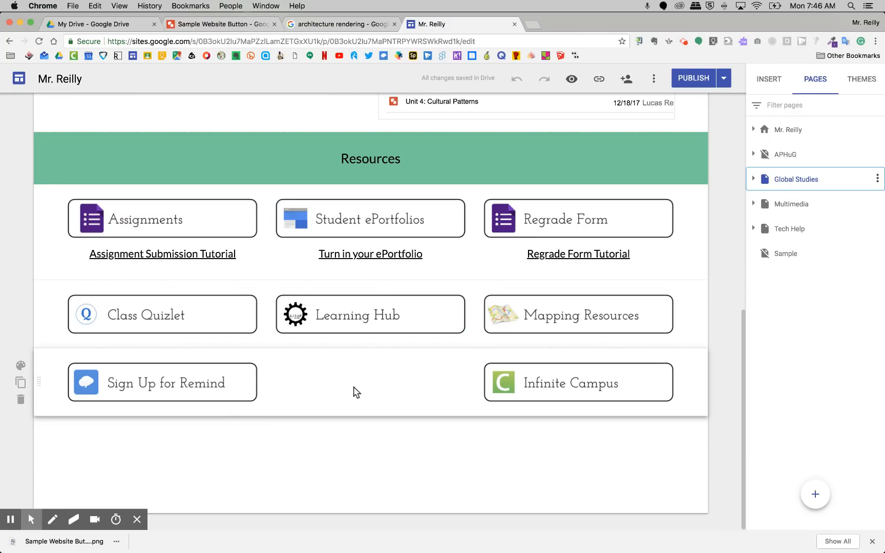
double_click(198, 463)
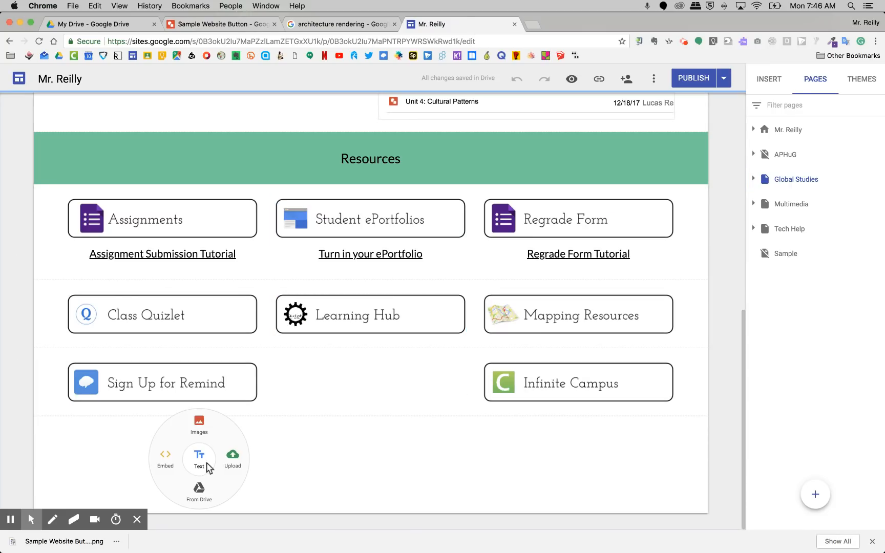
drag(67, 539, 220, 466)
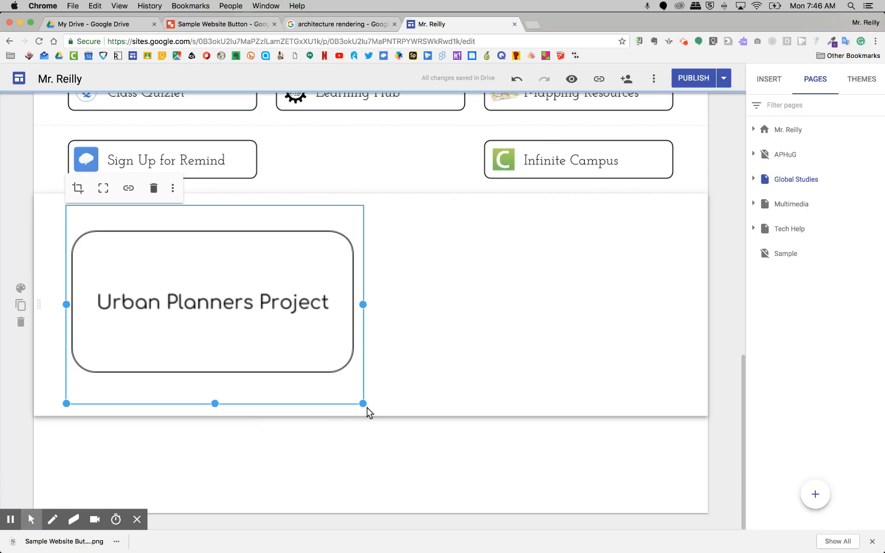
drag(364, 404, 231, 343)
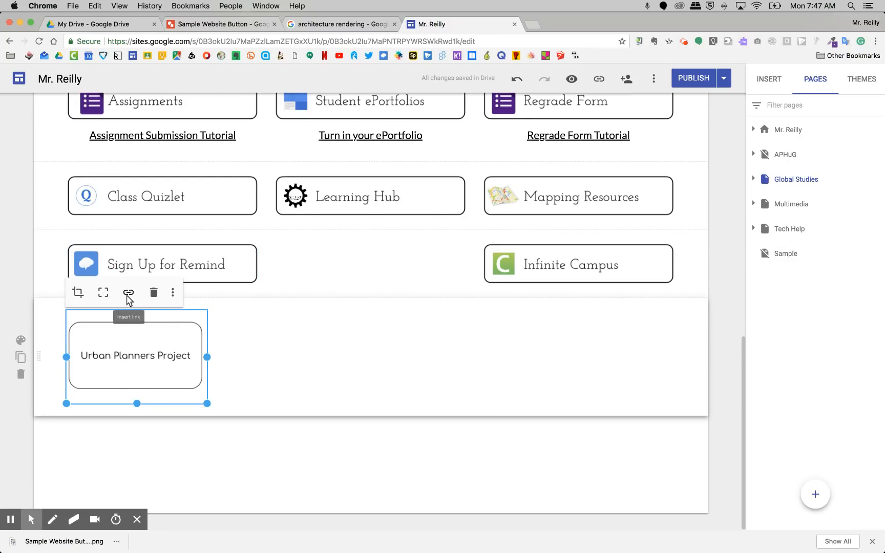
Step: Start adding a link to the inserted button image, then open the Global Studies site in a new tab and copy its address
click(126, 293)
scroll(137, 368, down, 3)
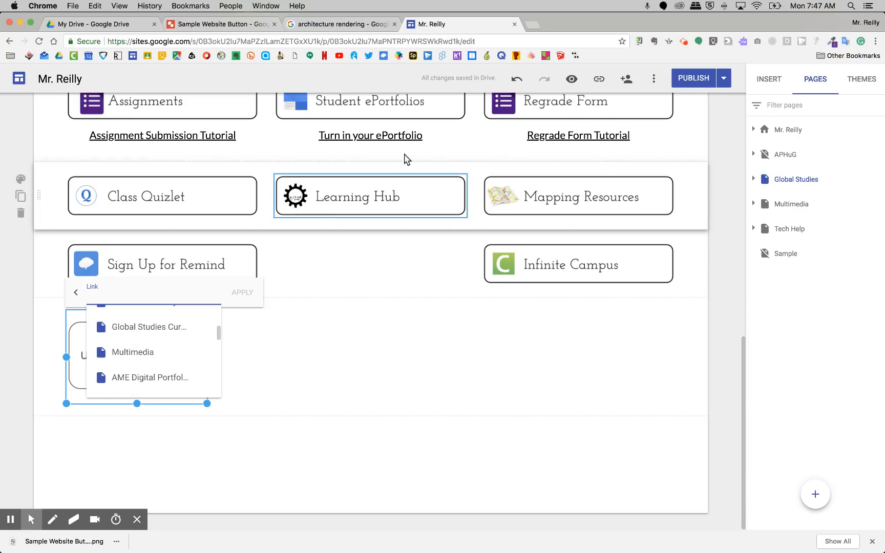
click(532, 25)
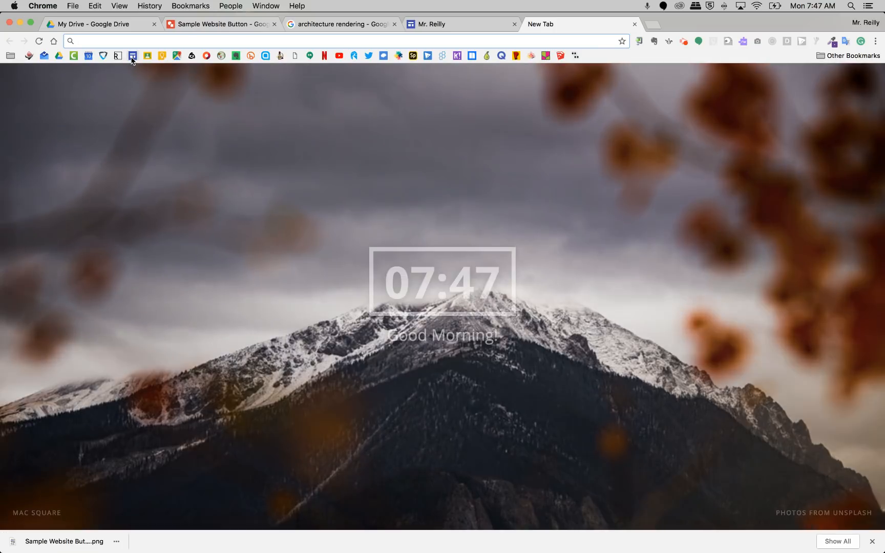
click(132, 55)
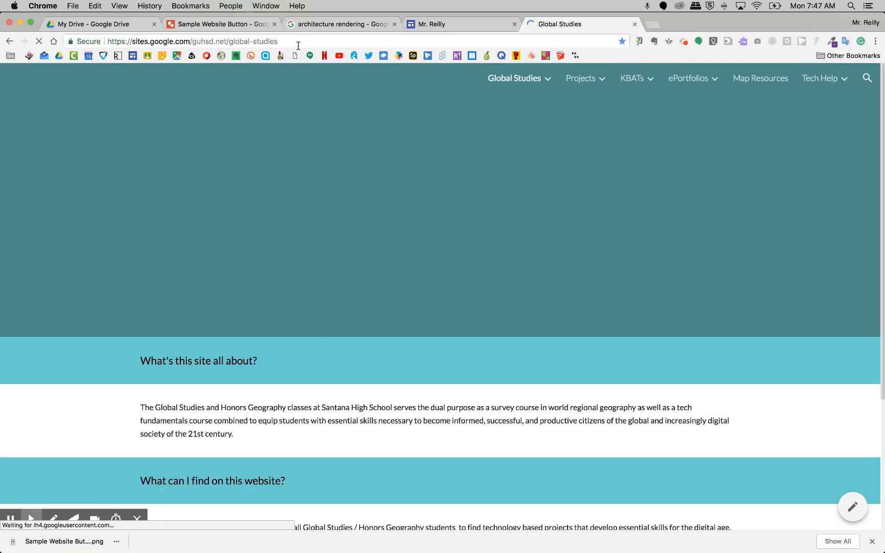
mouse_move(579, 82)
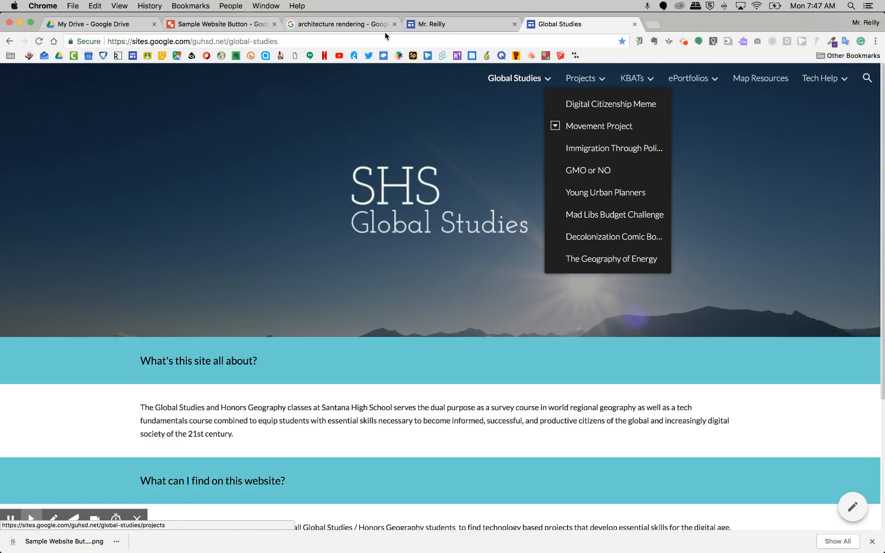
click(289, 41)
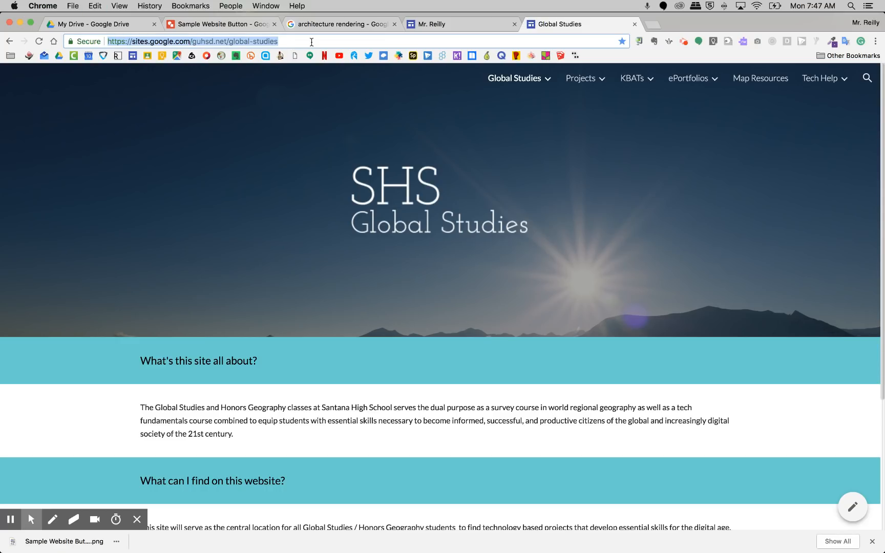
Step: Link the Urban Planners Project image to the copied sites.google.com/guhsd.net/global-studies address
click(290, 24)
click(225, 24)
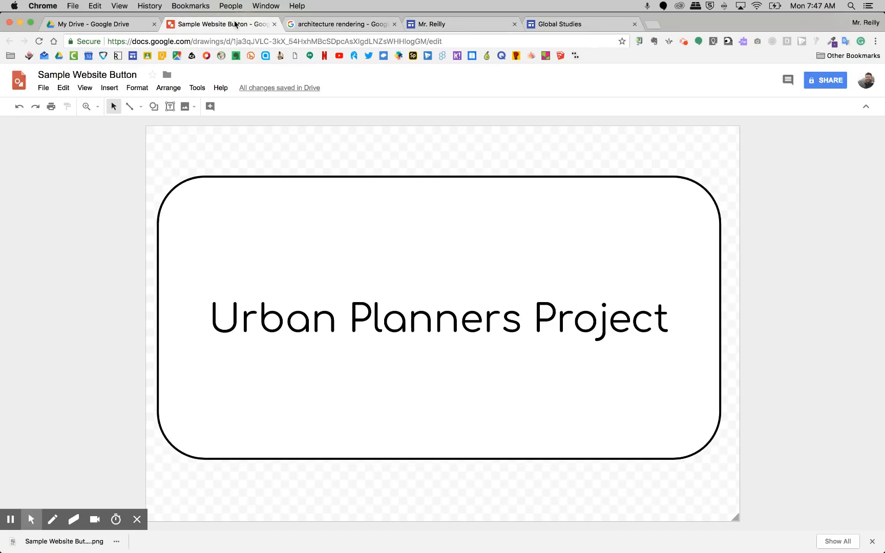
click(444, 25)
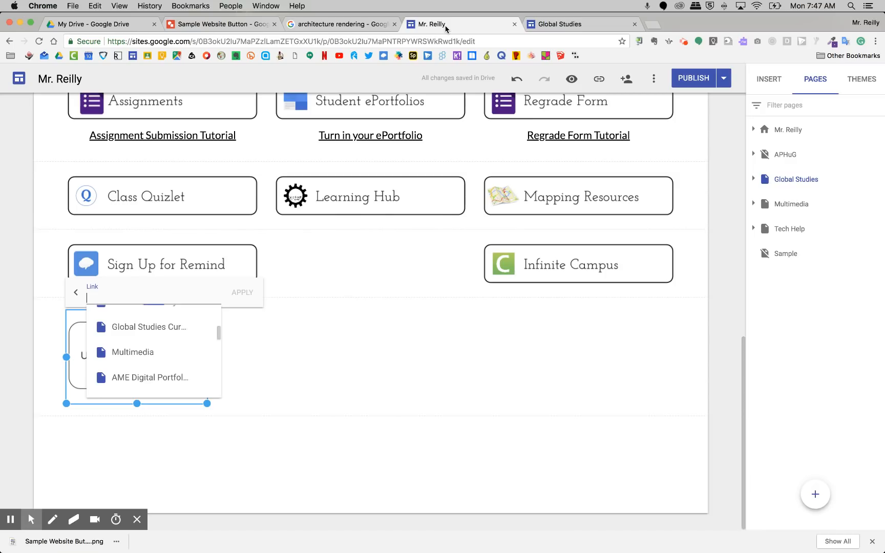
click(129, 324)
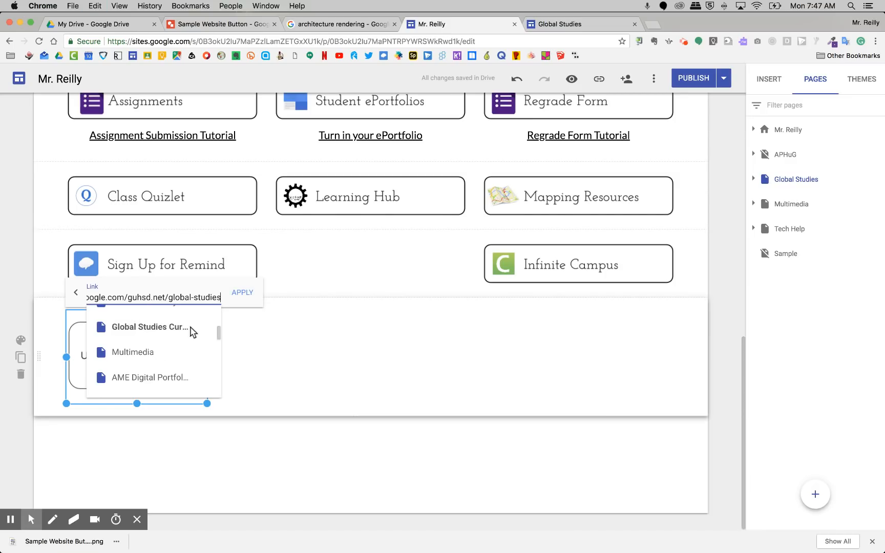
click(248, 292)
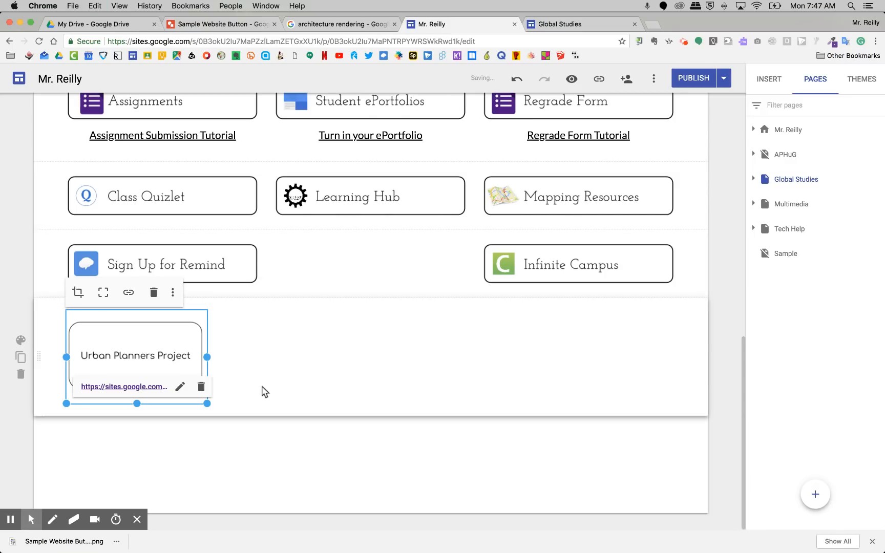
click(265, 406)
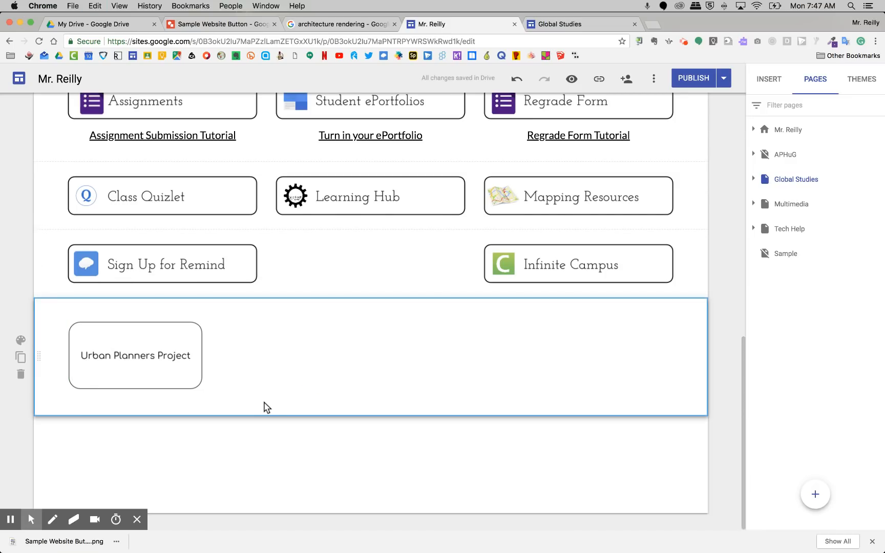
Step: Delete the Urban Planners Project image from the Google Sites page
click(179, 367)
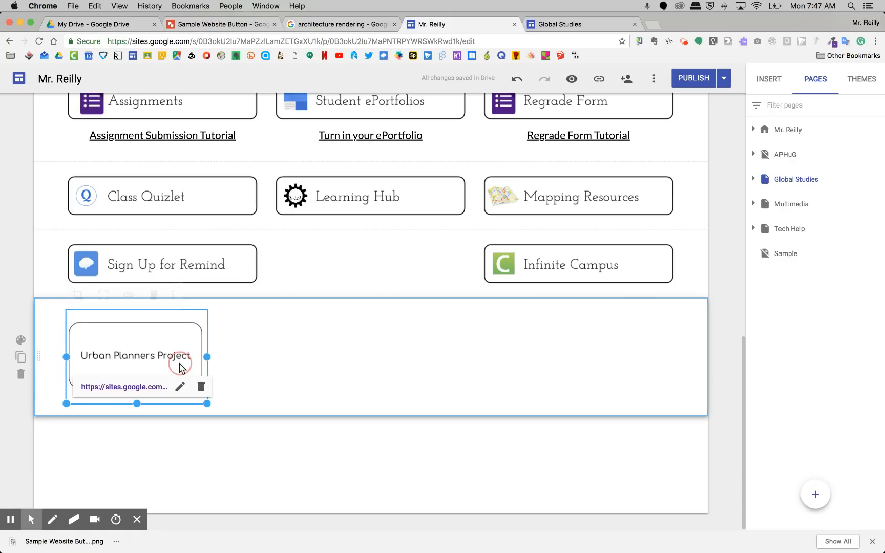
click(156, 293)
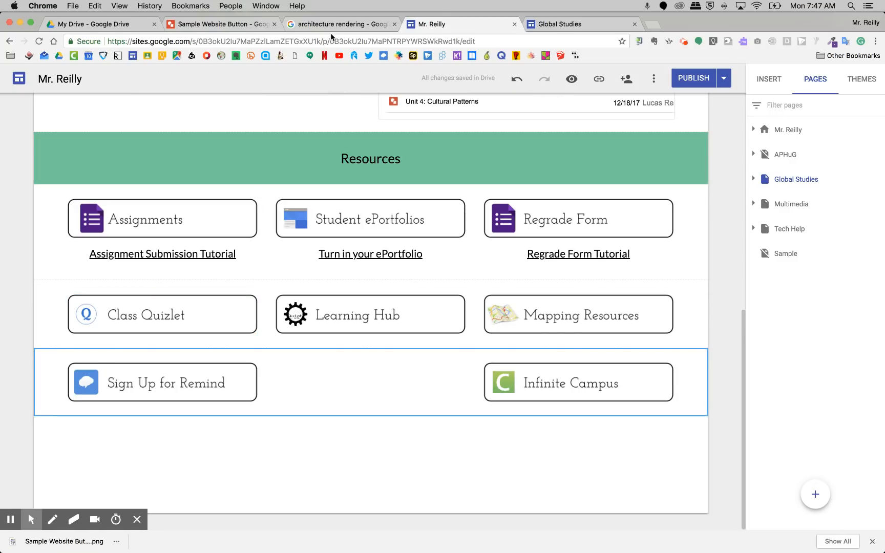
Step: Switch back to the Sample Website Button drawing and delete the rounded rectangle with its text
click(231, 24)
click(242, 185)
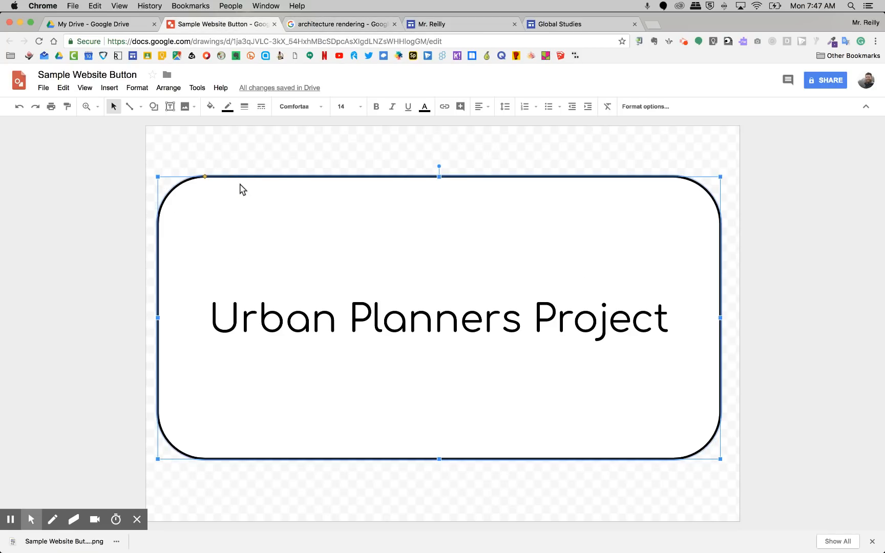
key(BackSpace)
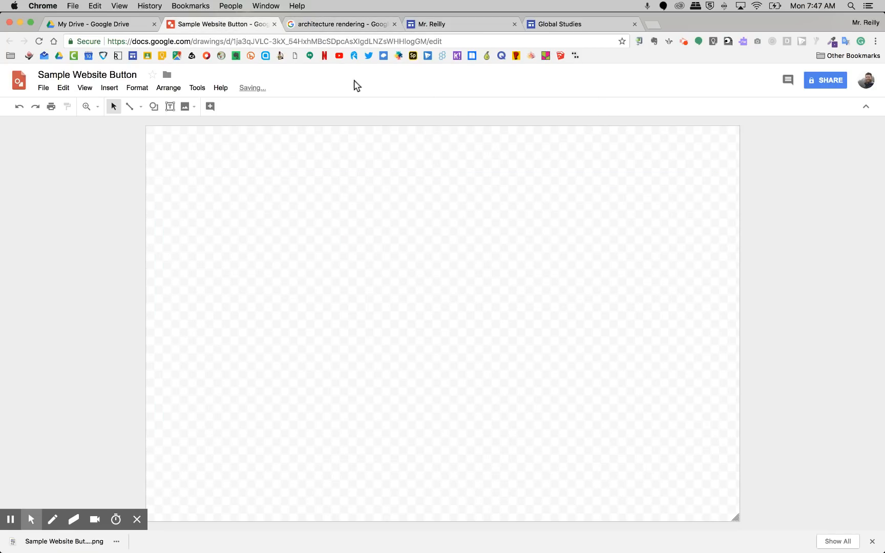
Step: Bring the brown-and-white building sketch from the architecture rendering image results into the drawing and centre it on the page
click(341, 23)
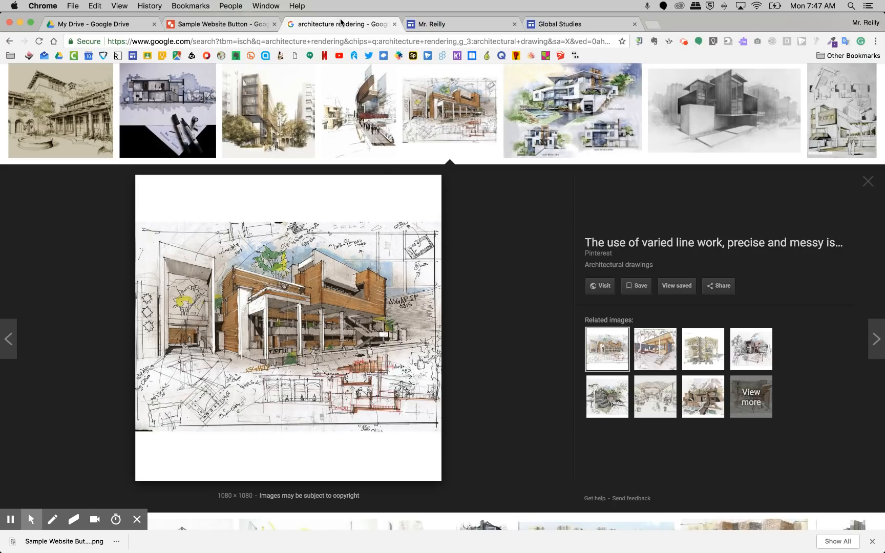
scroll(384, 169, up, 2)
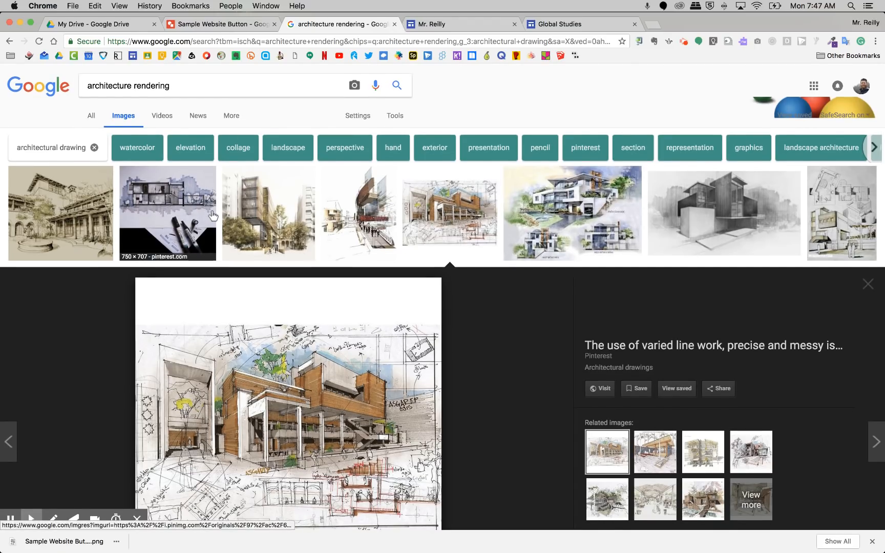
scroll(461, 205, down, 1)
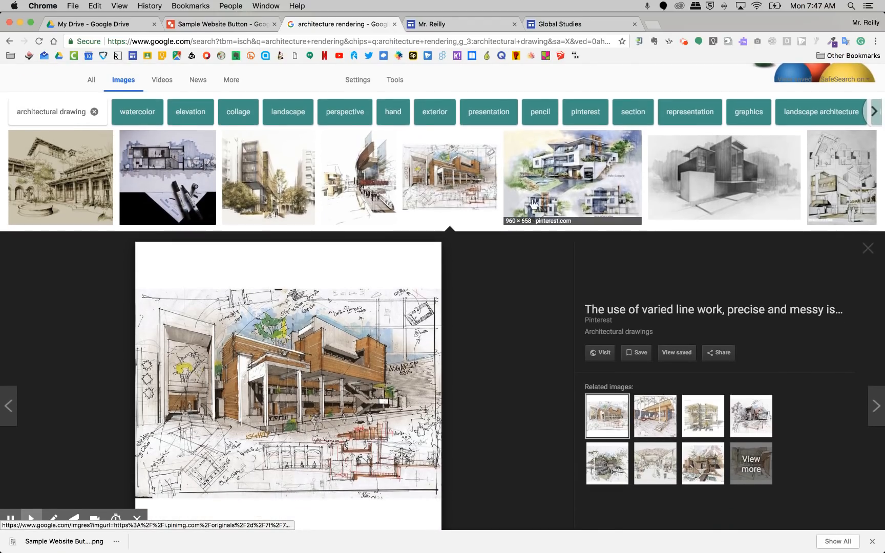
scroll(680, 198, down, 3)
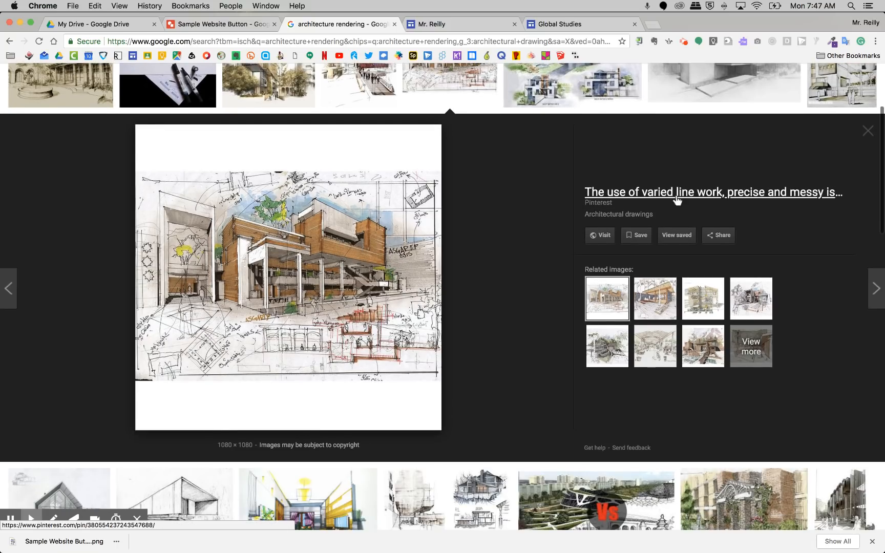
scroll(537, 212, down, 3)
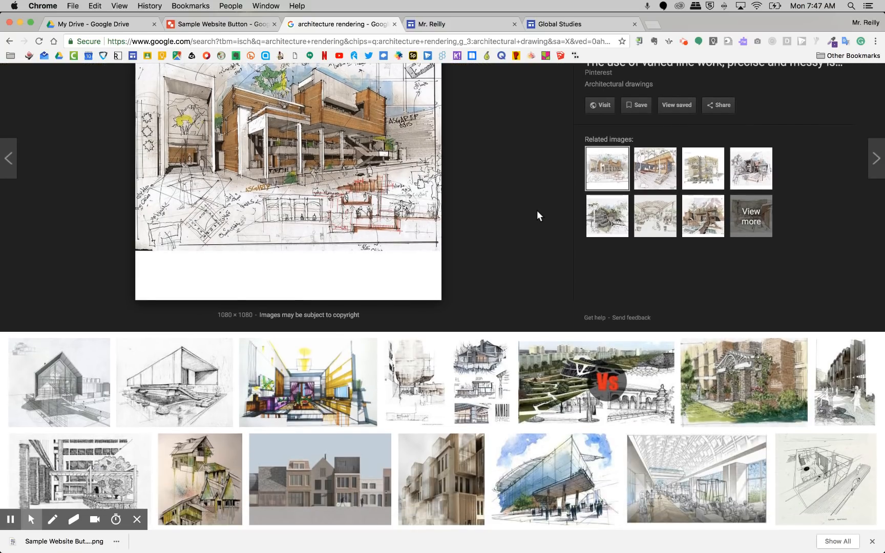
scroll(537, 215, down, 3)
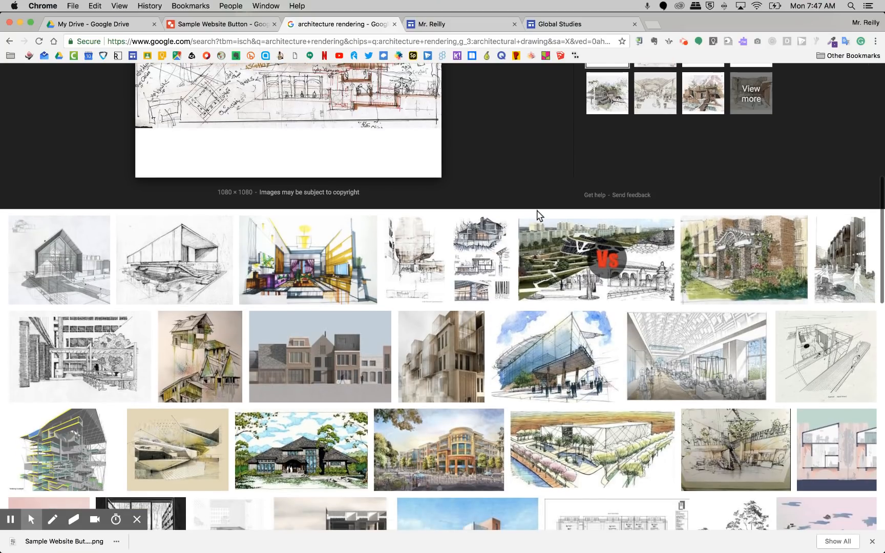
scroll(538, 215, down, 1)
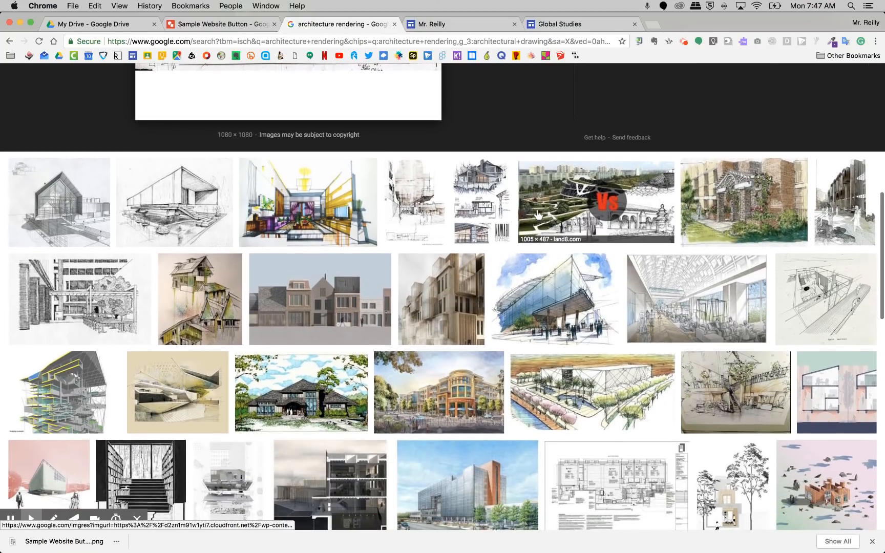
scroll(536, 214, up, 6)
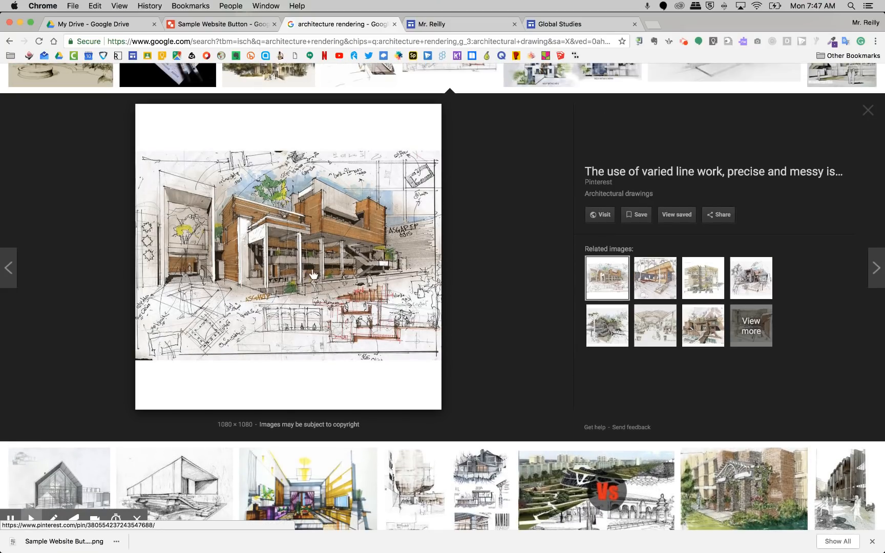
scroll(333, 287, up, 1)
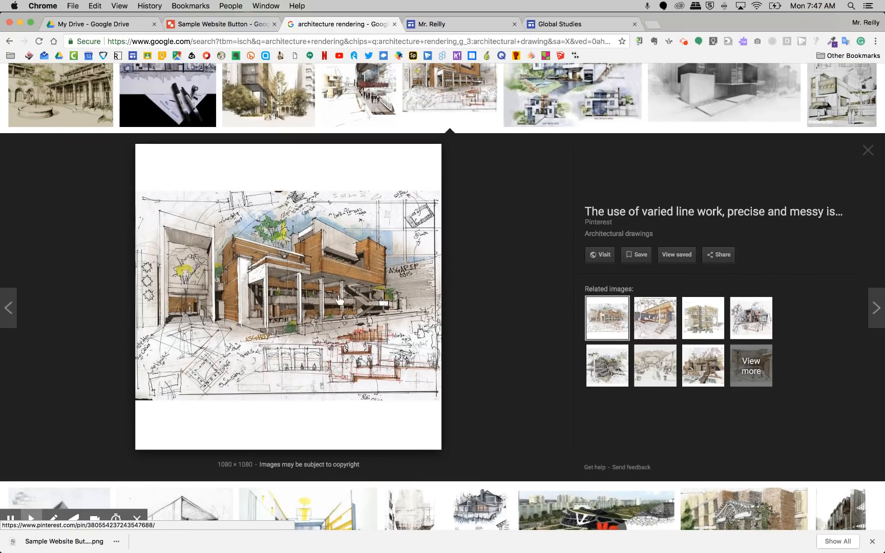
mouse_move(338, 295)
mouse_down()
mouse_move(328, 294)
mouse_move(317, 130)
mouse_move(264, 36)
mouse_move(227, 27)
mouse_move(437, 401)
mouse_up()
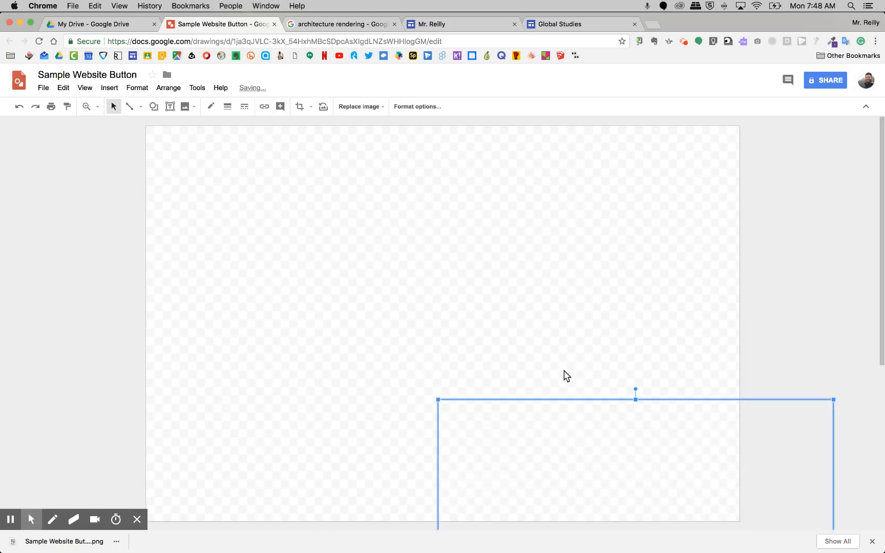
drag(597, 467, 404, 194)
Step: Crop most of the blank white strips off the top and bottom of the building sketch
double_click(462, 292)
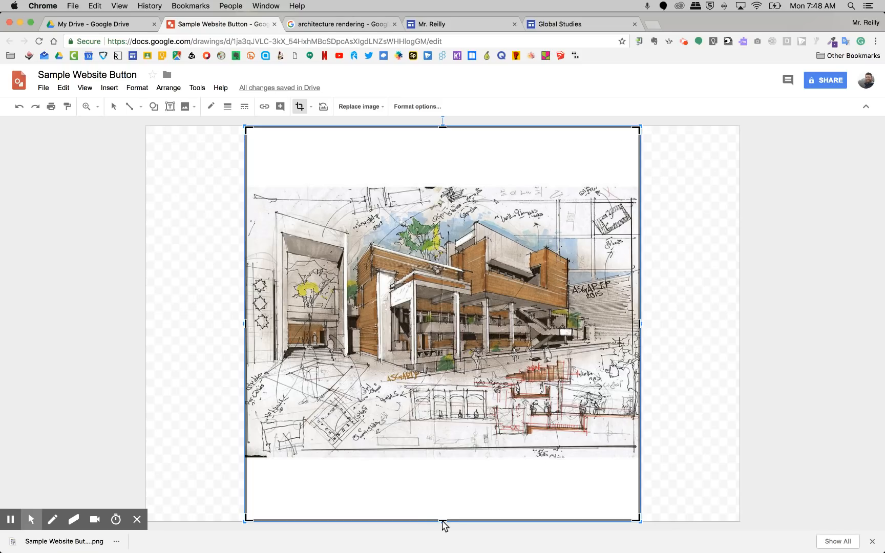
drag(443, 522, 444, 467)
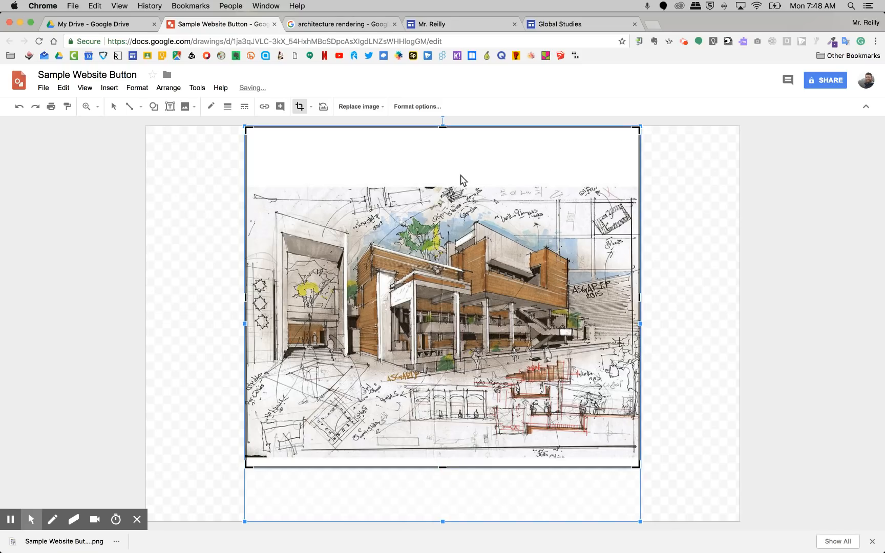
drag(443, 133, 439, 176)
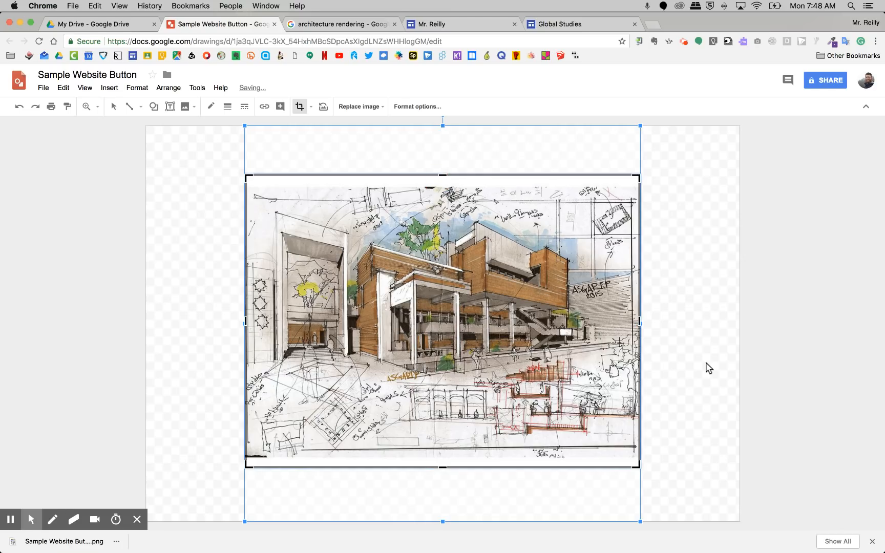
key(Return)
Step: Move the cropped sketch to the page's top-left corner and shrink the page to fit closely around it
drag(486, 378, 391, 339)
click(671, 439)
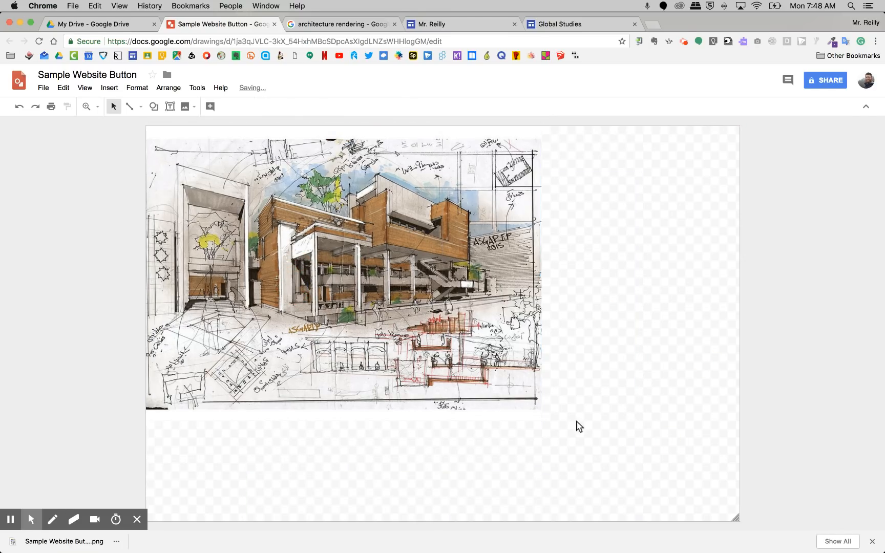
click(872, 542)
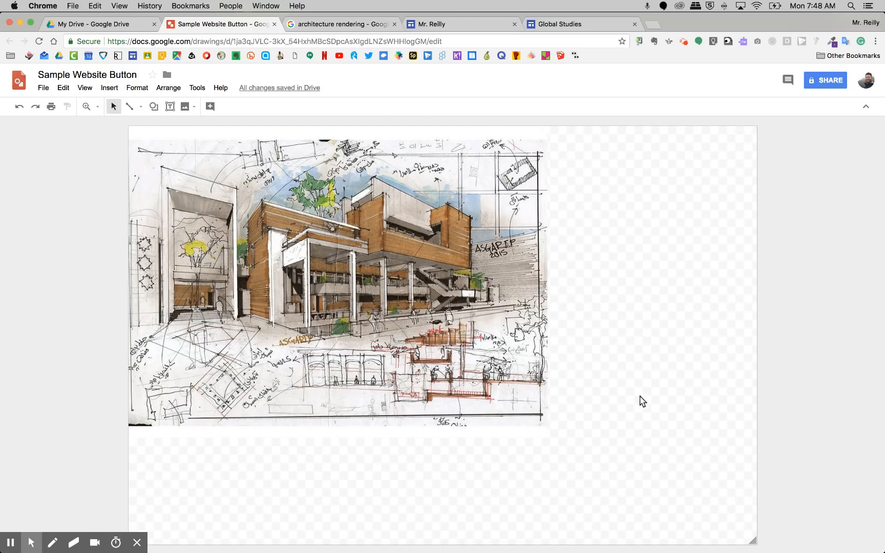
mouse_move(752, 545)
mouse_down()
mouse_move(666, 477)
mouse_move(555, 436)
mouse_up()
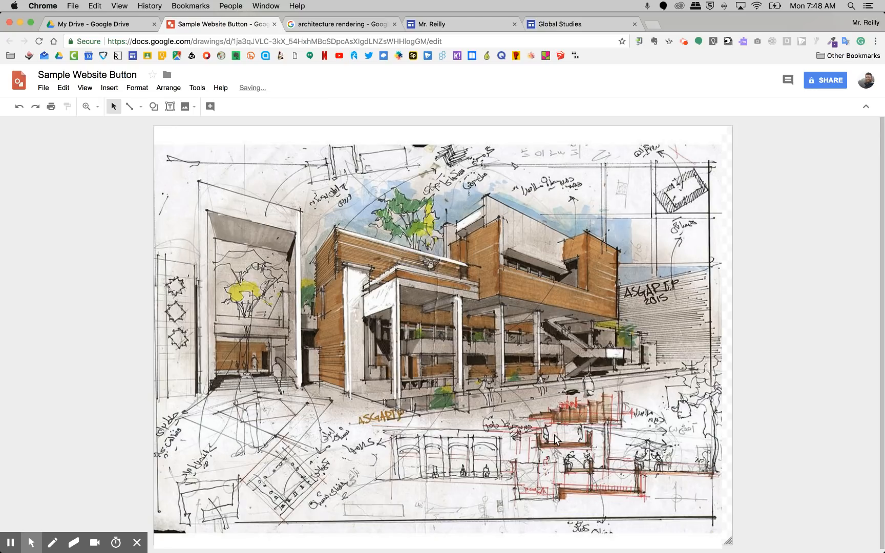
Step: Add a text box reading "Urban Planner Project" over the lower part of the sketch, enlarge it and align it with the page's left edge
click(169, 106)
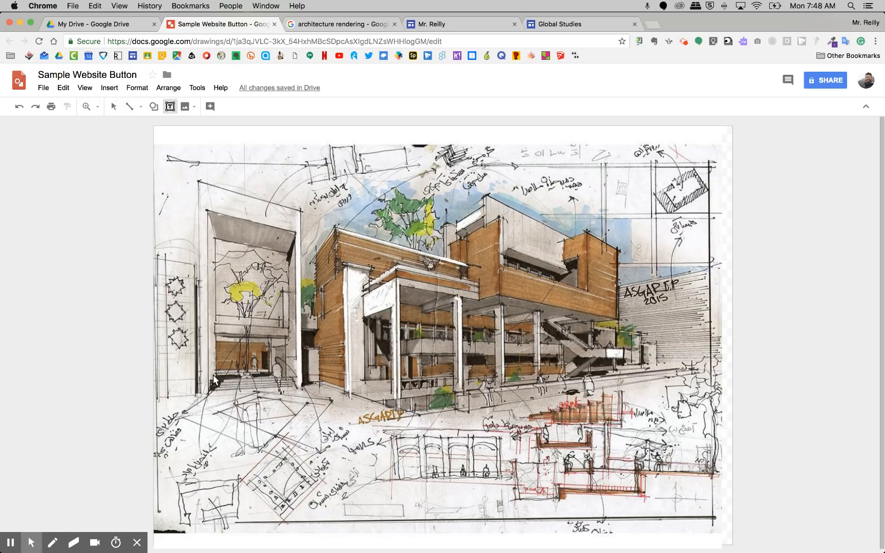
drag(213, 374, 517, 410)
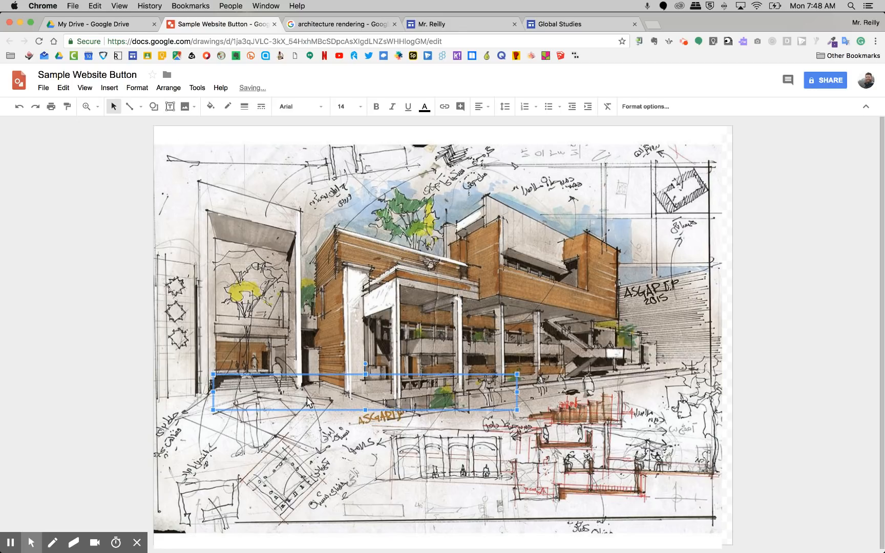
text(Urban Planner Project)
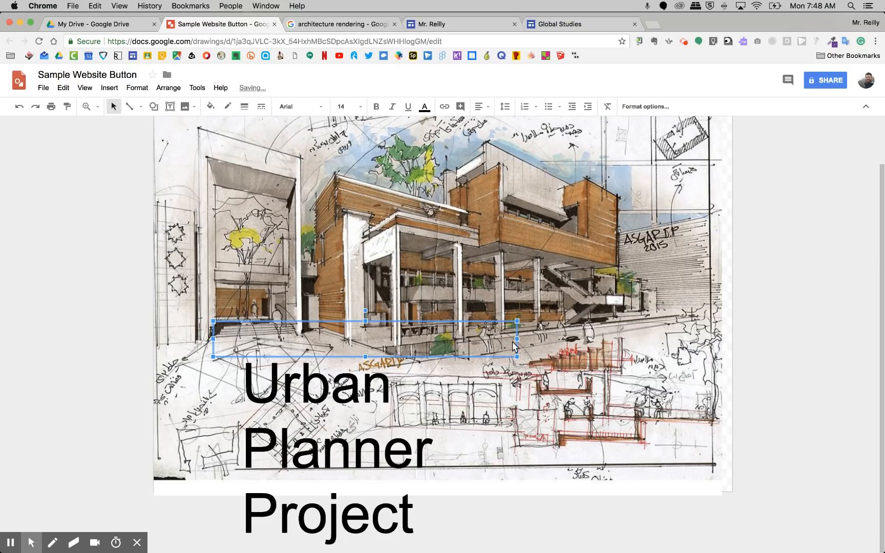
drag(517, 357, 715, 486)
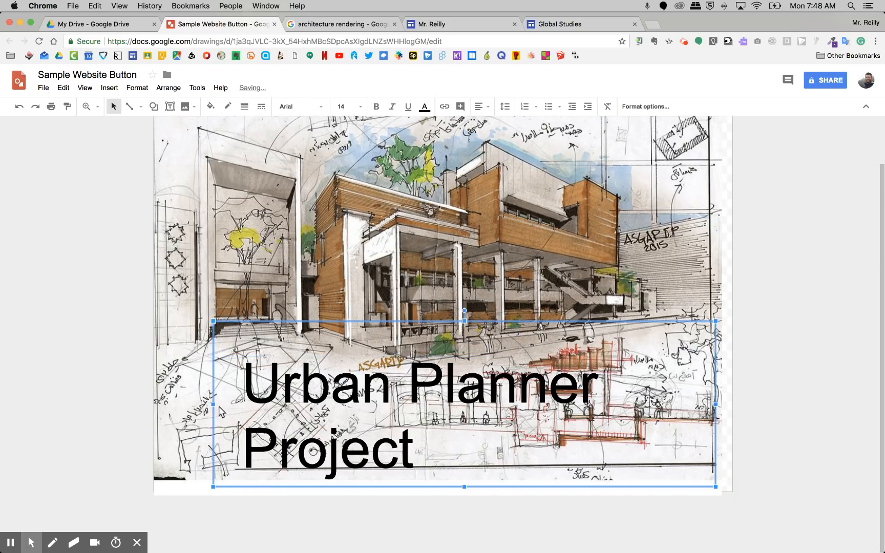
drag(213, 407, 174, 409)
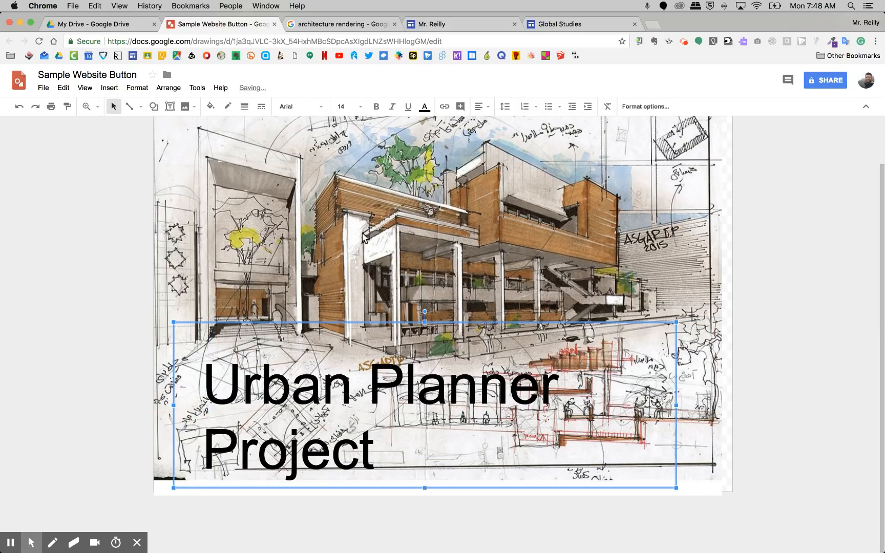
drag(173, 407, 155, 397)
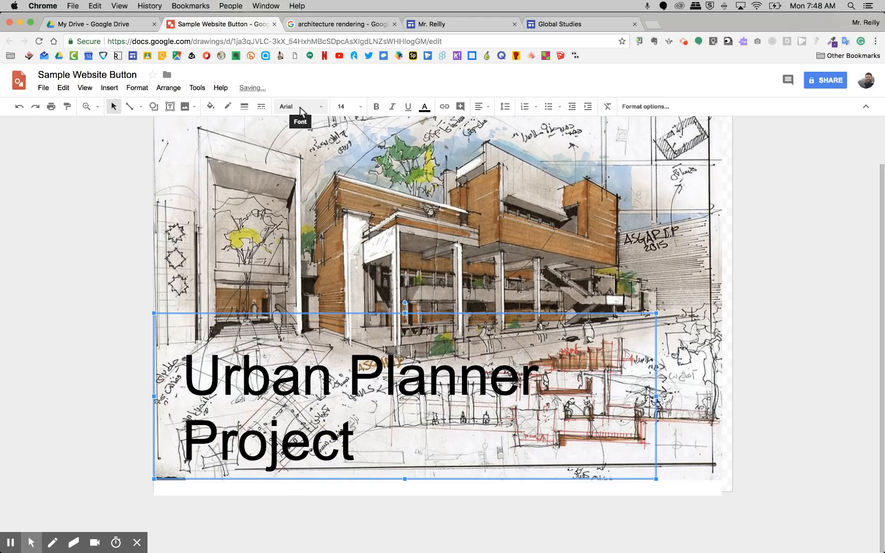
Step: Format the "Urban Planner Project" text in Open Sans at size 12
drag(393, 444, 322, 322)
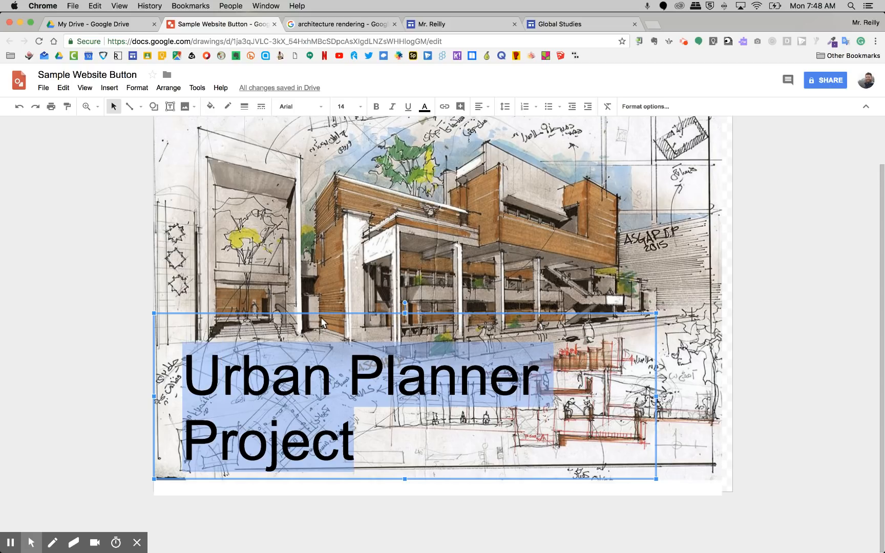
click(306, 103)
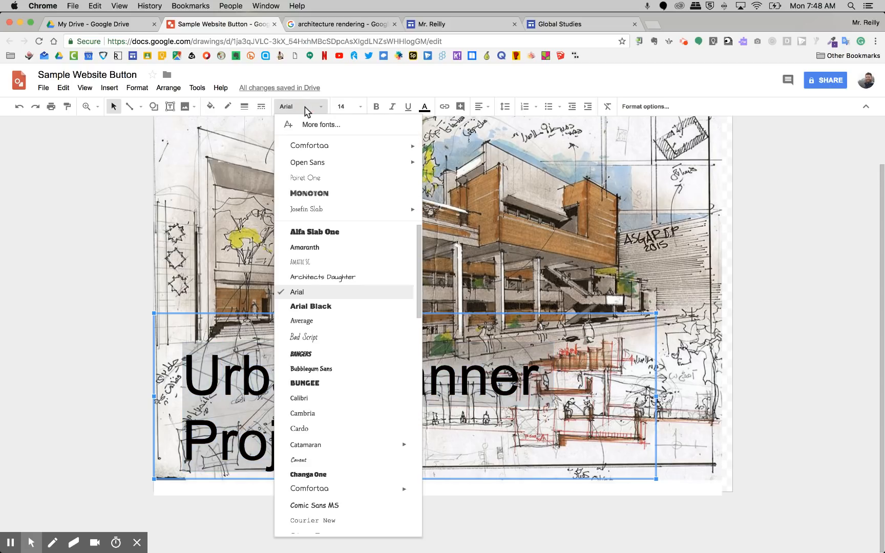
click(327, 165)
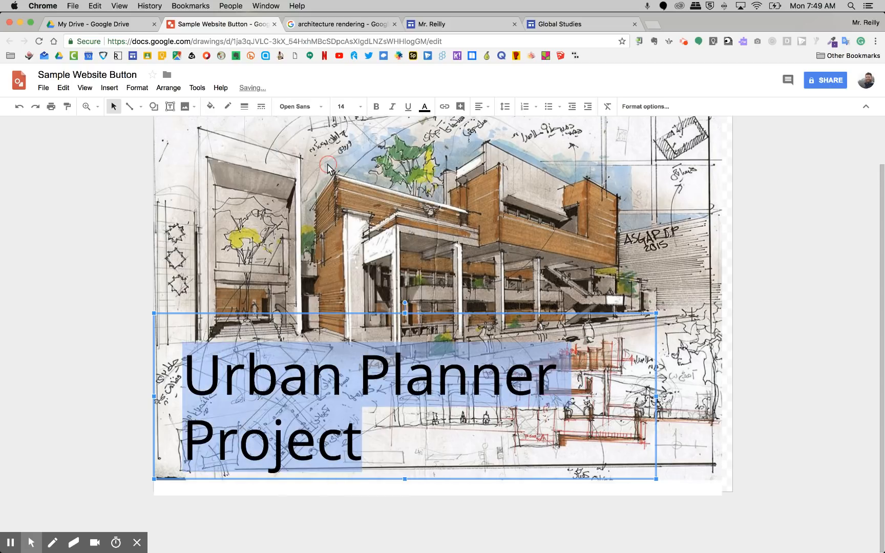
click(350, 105)
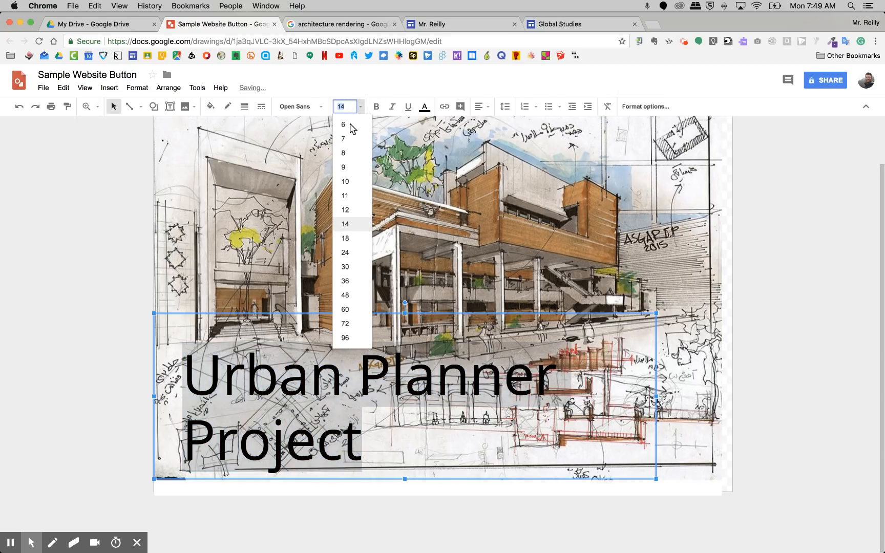
click(365, 209)
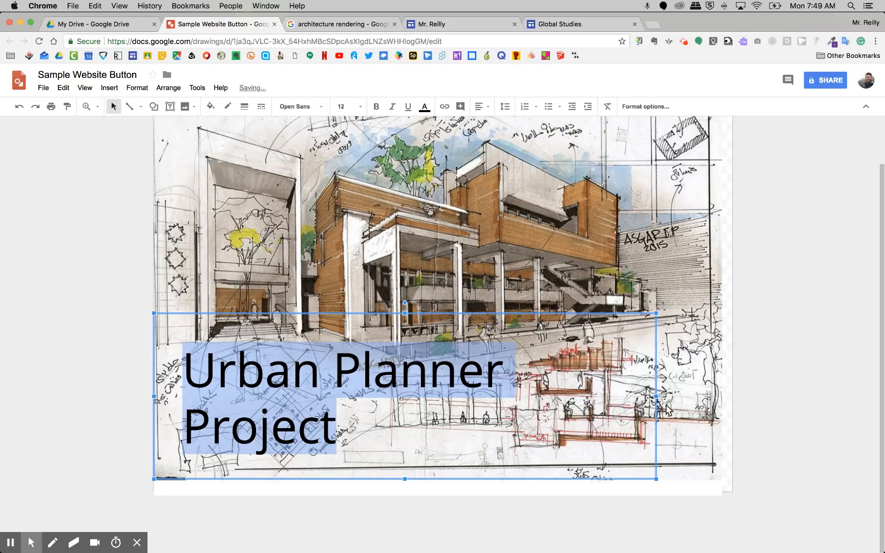
Step: Widen the text box so the title fits on one line and move it down to the bottom edge of the sketch
drag(657, 399, 713, 398)
drag(614, 314, 635, 363)
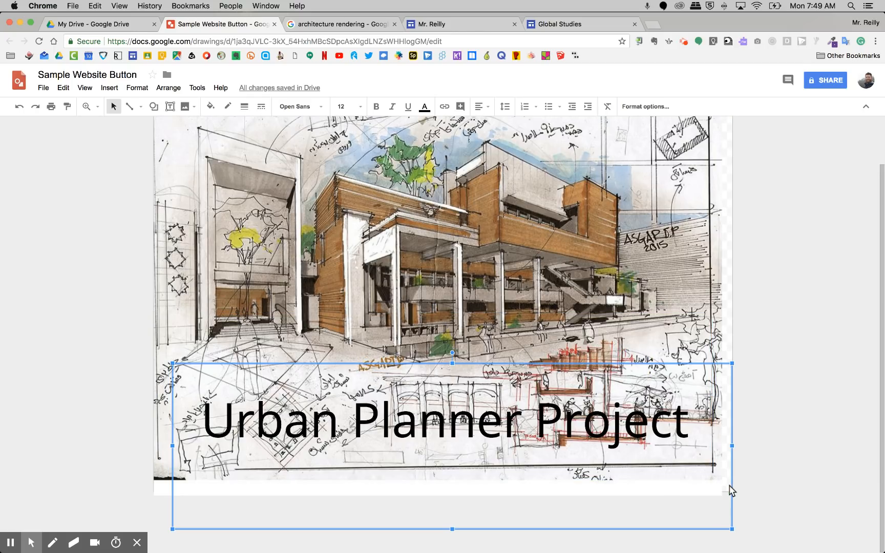
drag(731, 490, 741, 518)
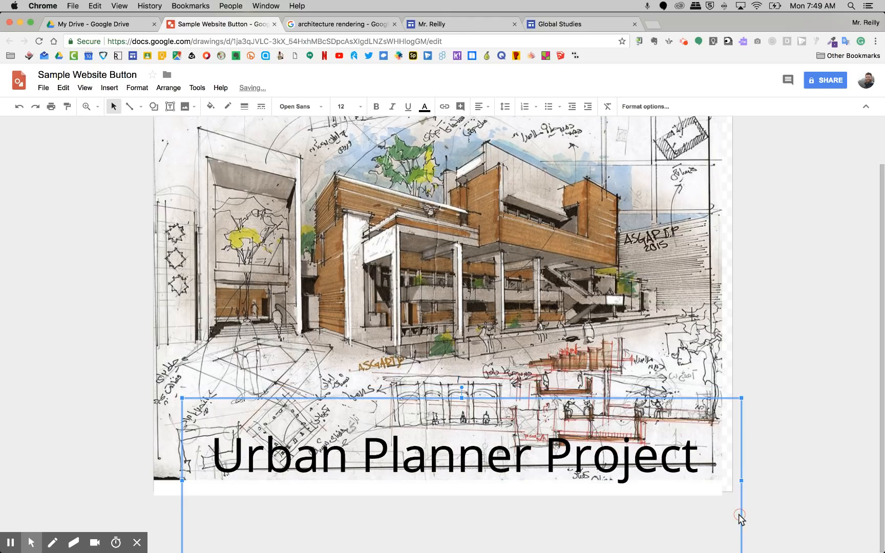
scroll(808, 340, up, 1)
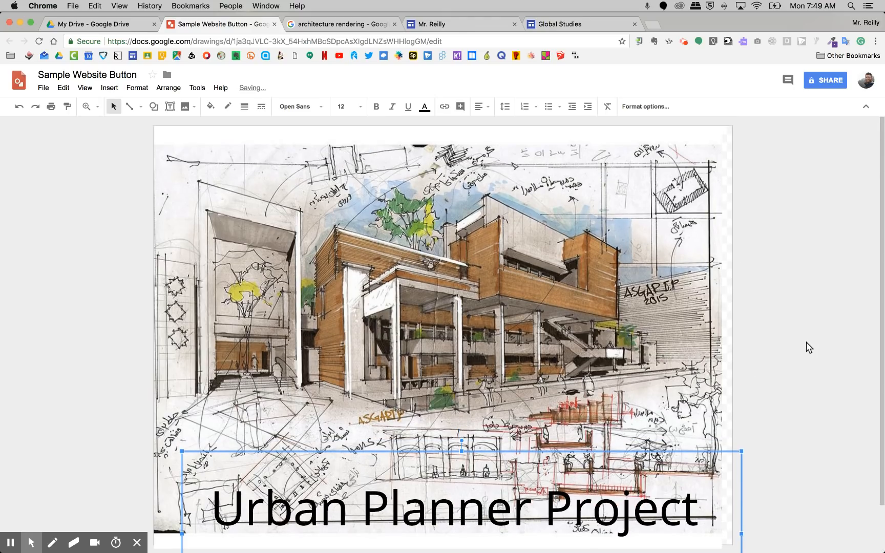
scroll(763, 324, down, 1)
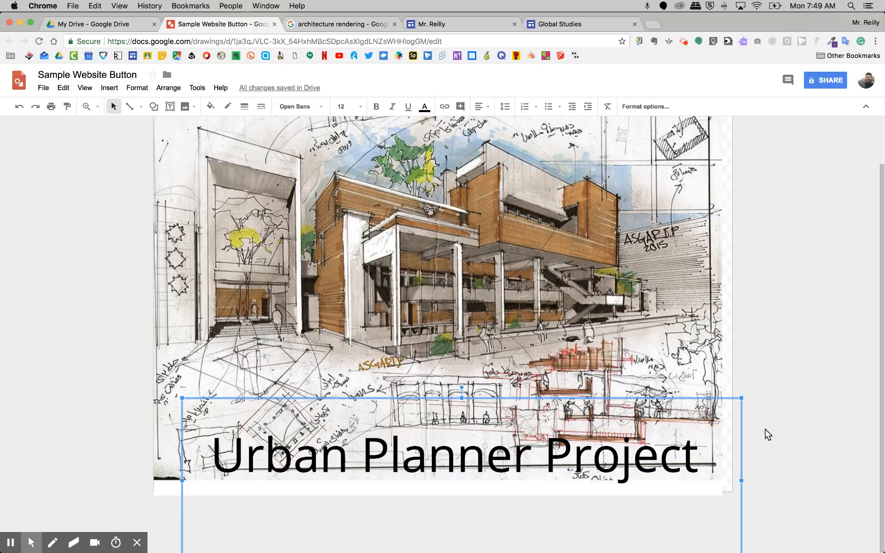
click(800, 326)
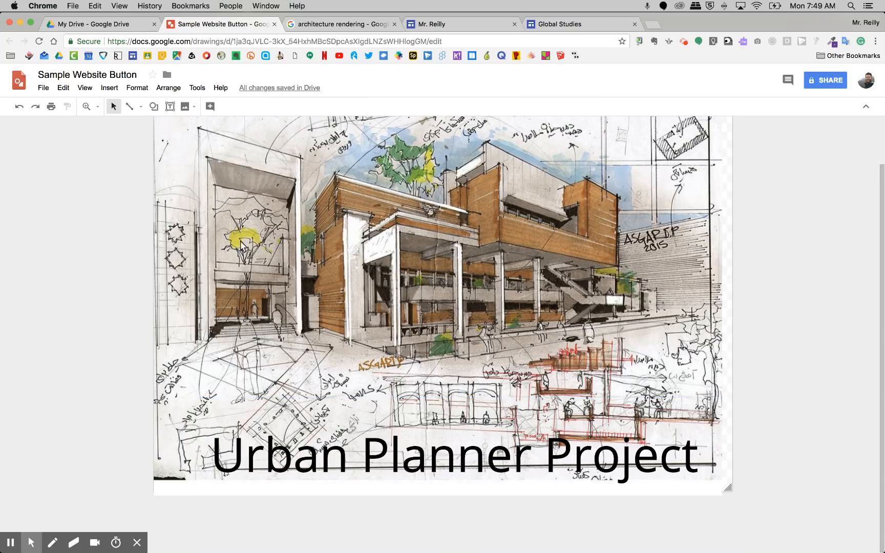
scroll(250, 248, up, 1)
scroll(251, 249, down, 1)
scroll(549, 364, up, 1)
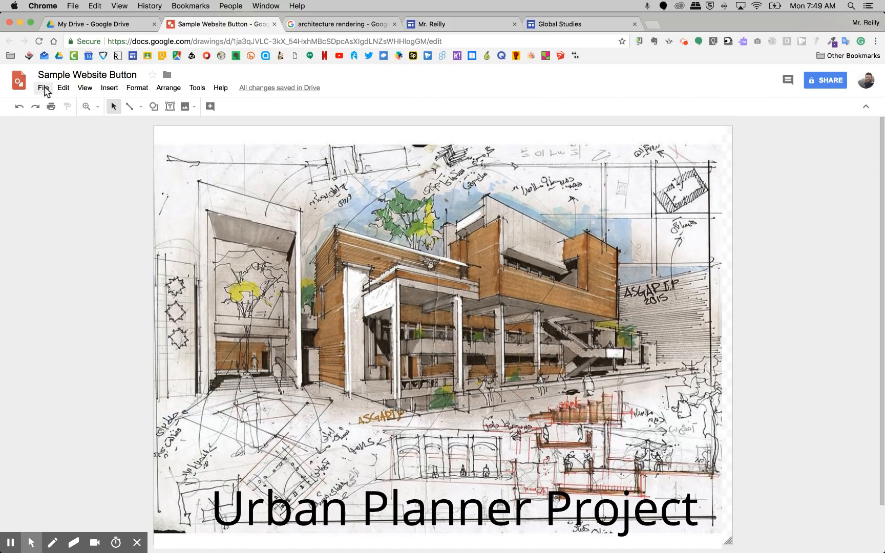
Step: Download the finished button drawing as a PNG image
click(44, 88)
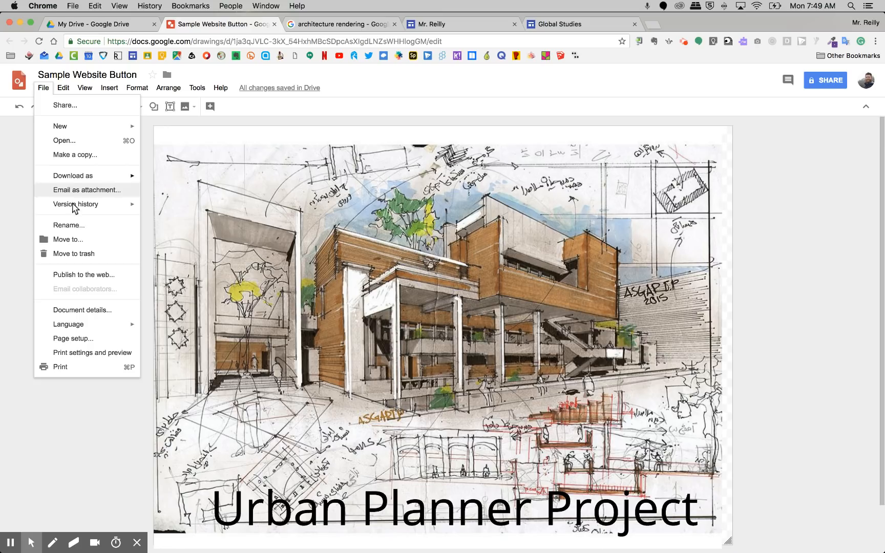
mouse_move(74, 176)
click(185, 208)
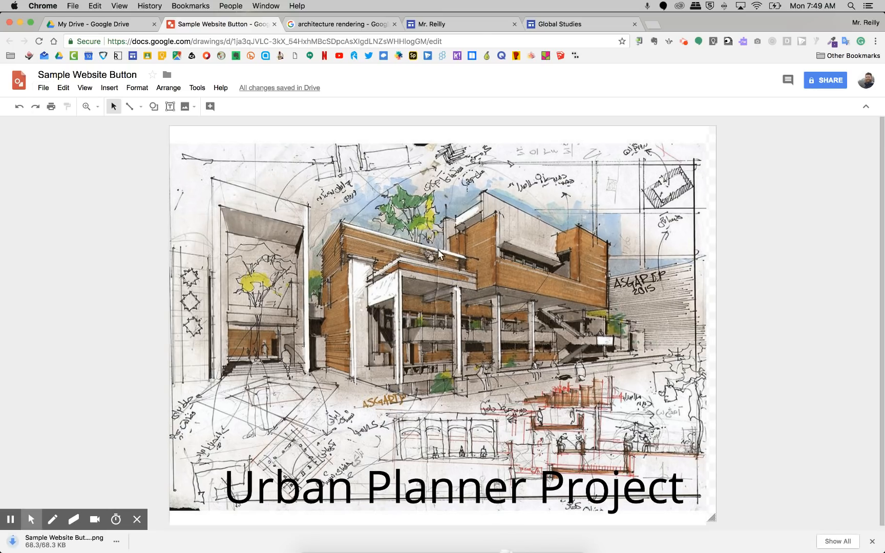
Step: Switch to the class site's Google Sites editor, place the downloaded PNG beneath the Sign Up for Remind button and shrink it to a smaller button
click(569, 24)
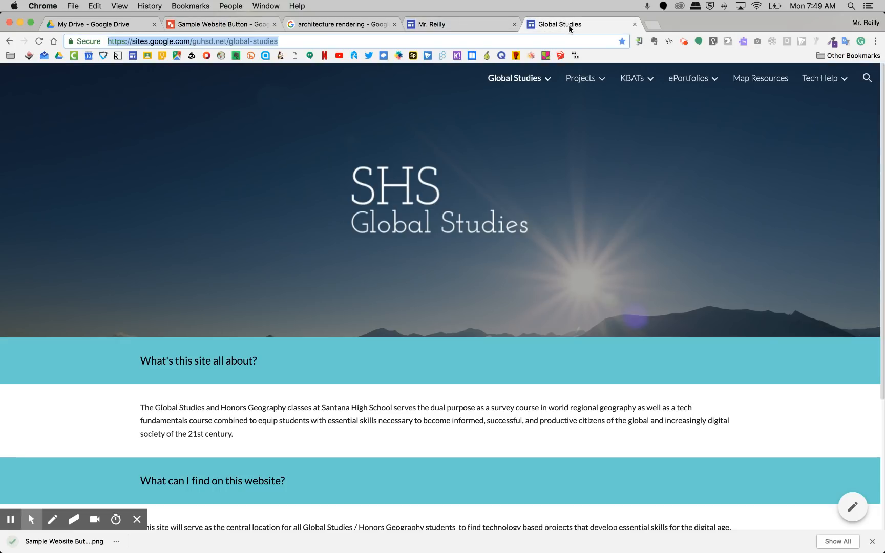
click(433, 23)
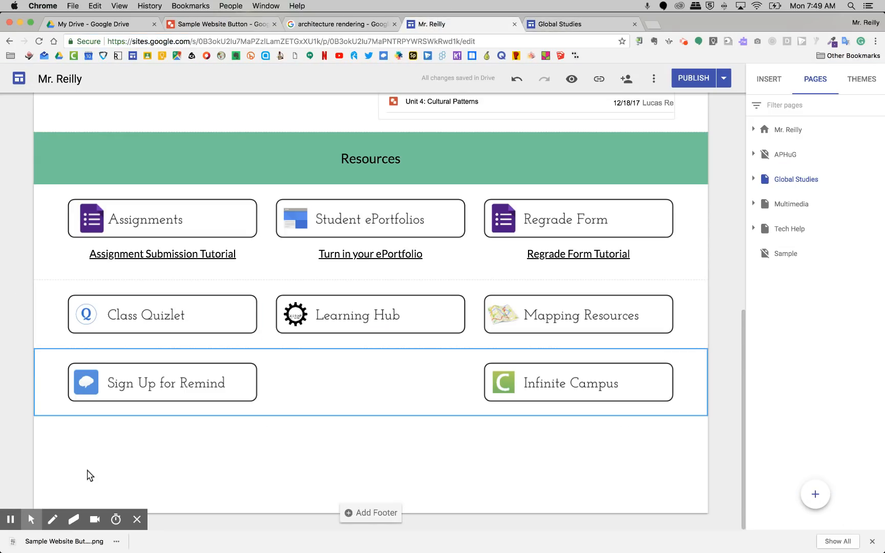
drag(38, 547, 160, 458)
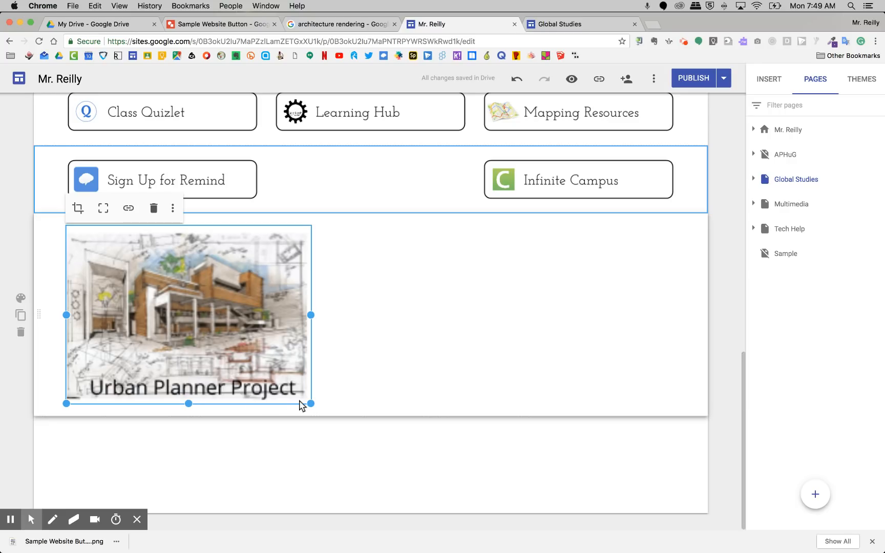
drag(309, 405, 207, 338)
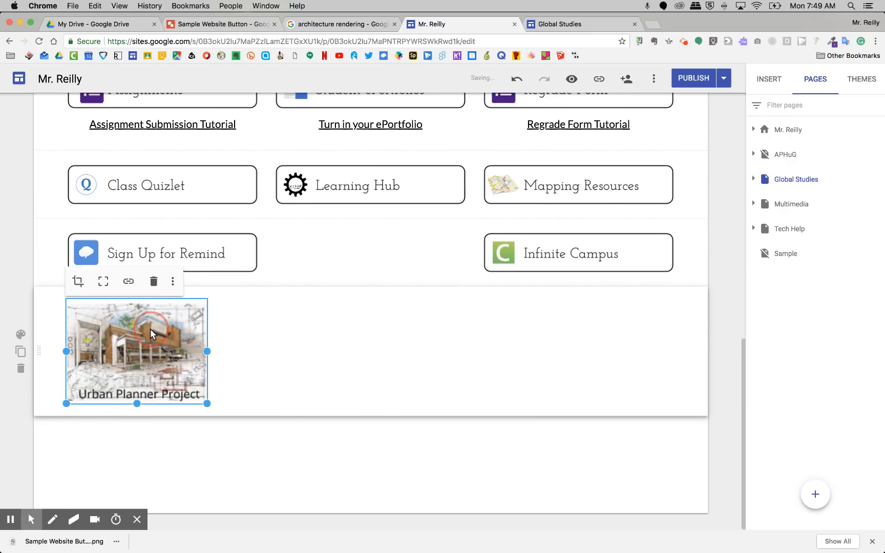
click(127, 282)
scroll(128, 346, down, 3)
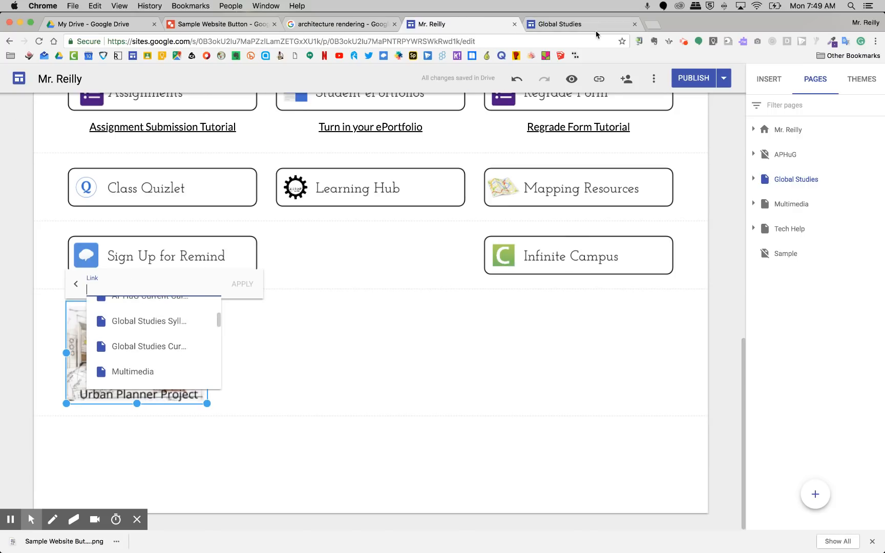
click(532, 24)
click(256, 41)
click(215, 26)
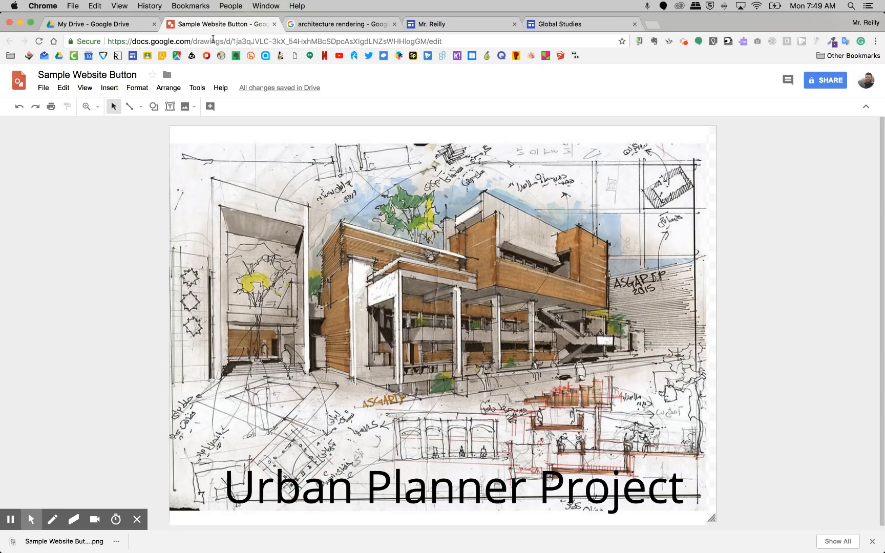
click(434, 24)
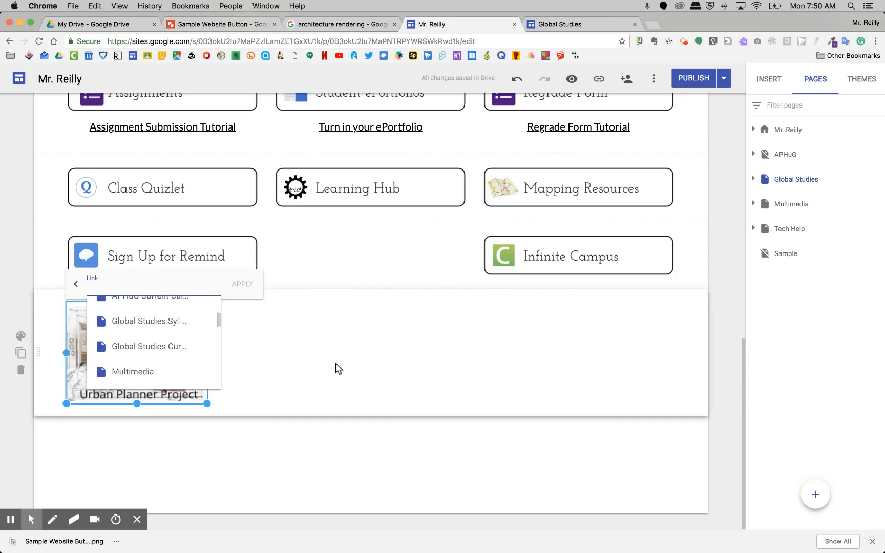
click(340, 399)
click(182, 344)
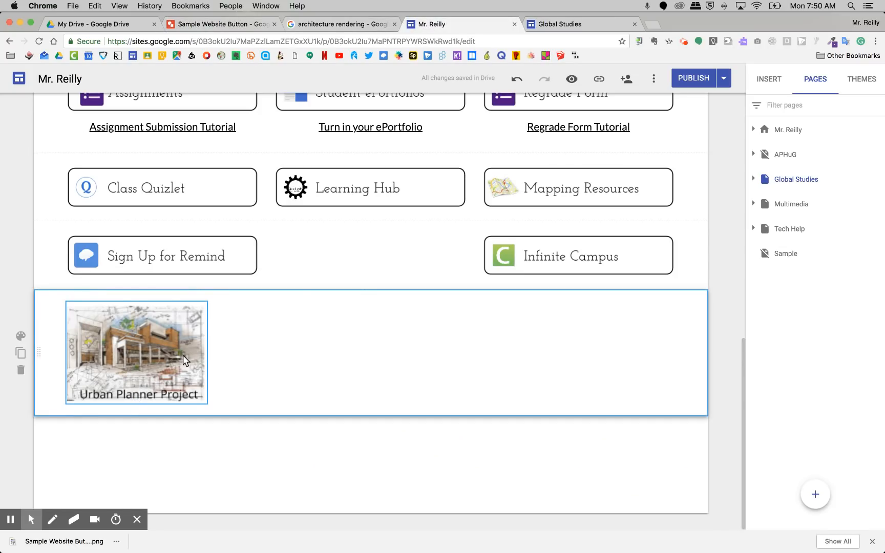
Step: Copy the address of the published Global Studies site and apply it as the link of the Urban Planner Project image
click(604, 20)
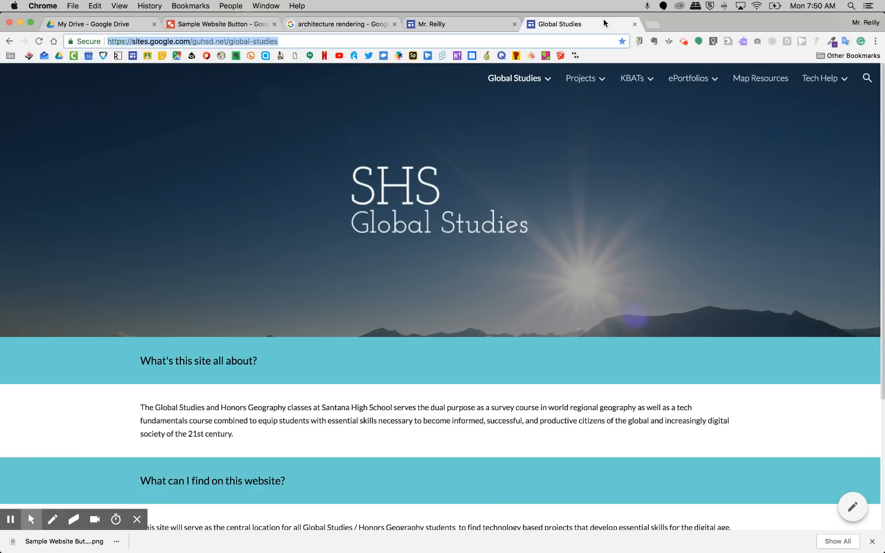
key(super+c)
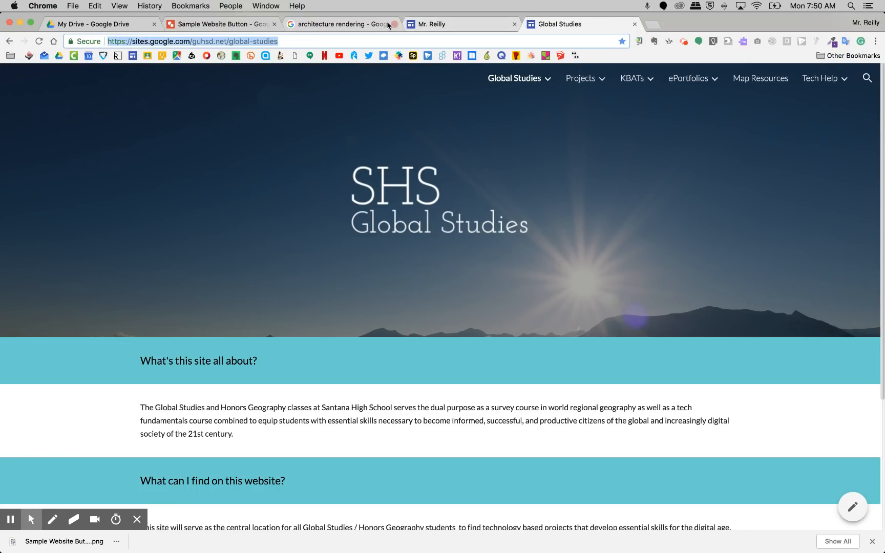
click(433, 24)
click(130, 367)
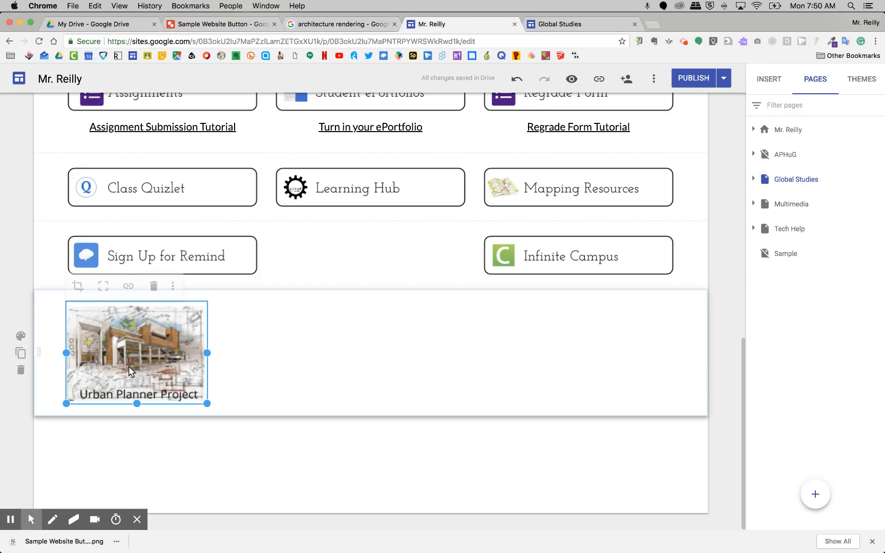
click(129, 285)
key(super+v)
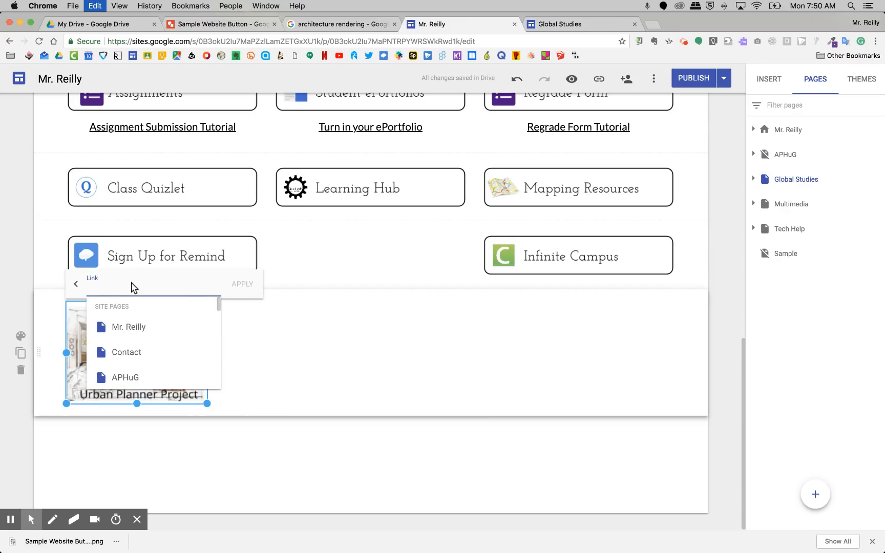
click(241, 285)
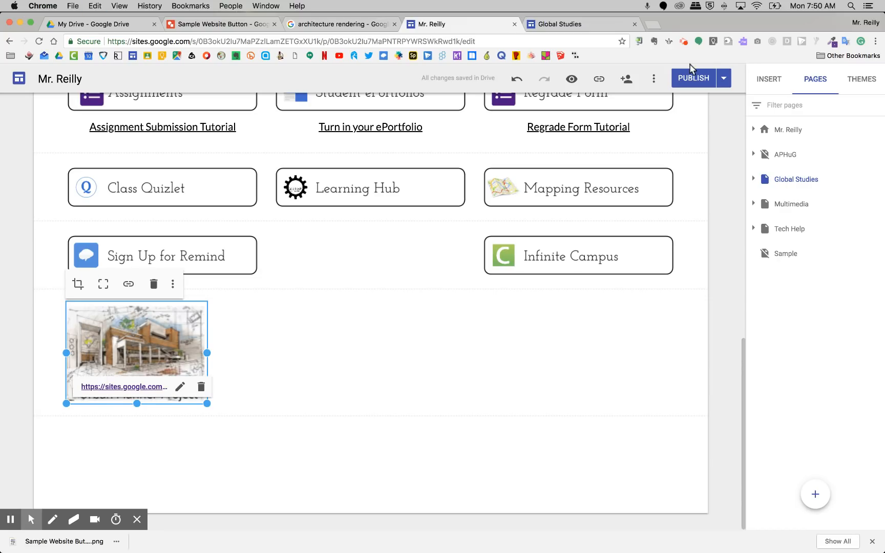
Step: Publish the site and view the new Urban Planner Project button on the live Global Studies page
click(690, 79)
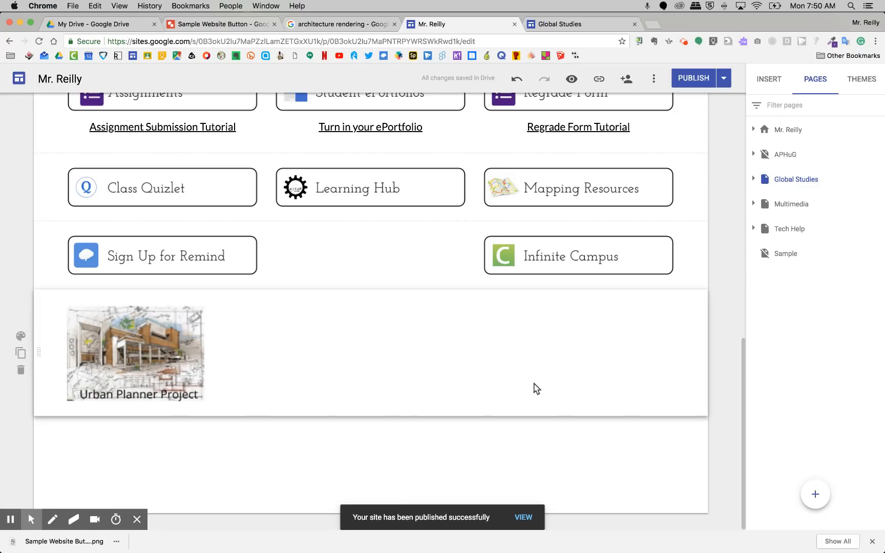
click(523, 517)
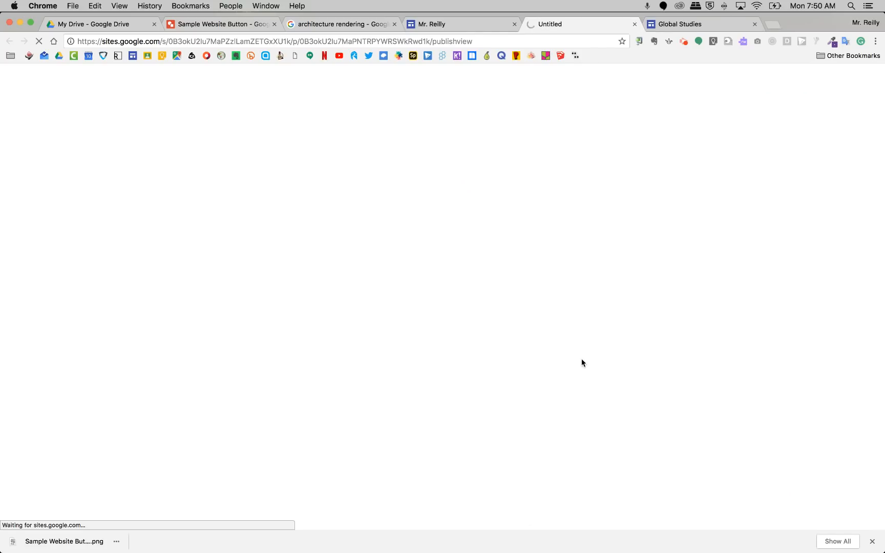
scroll(640, 210, down, 10)
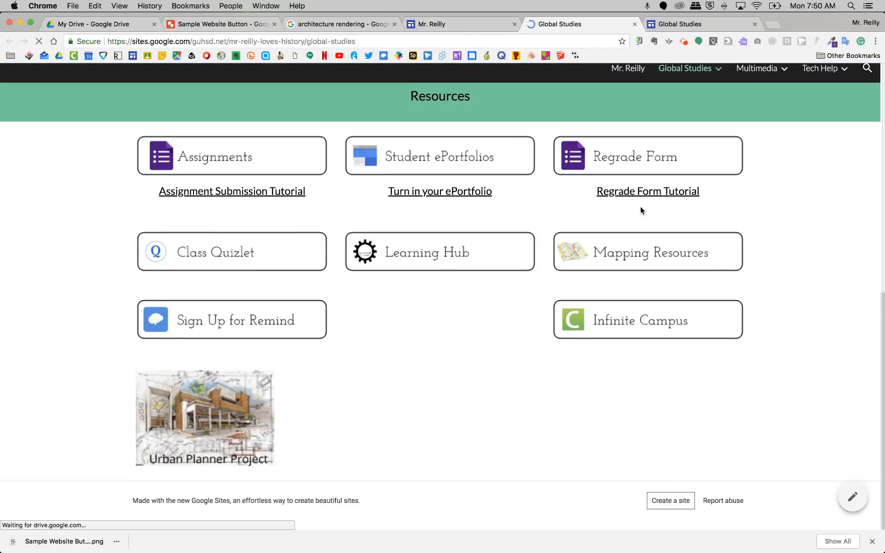